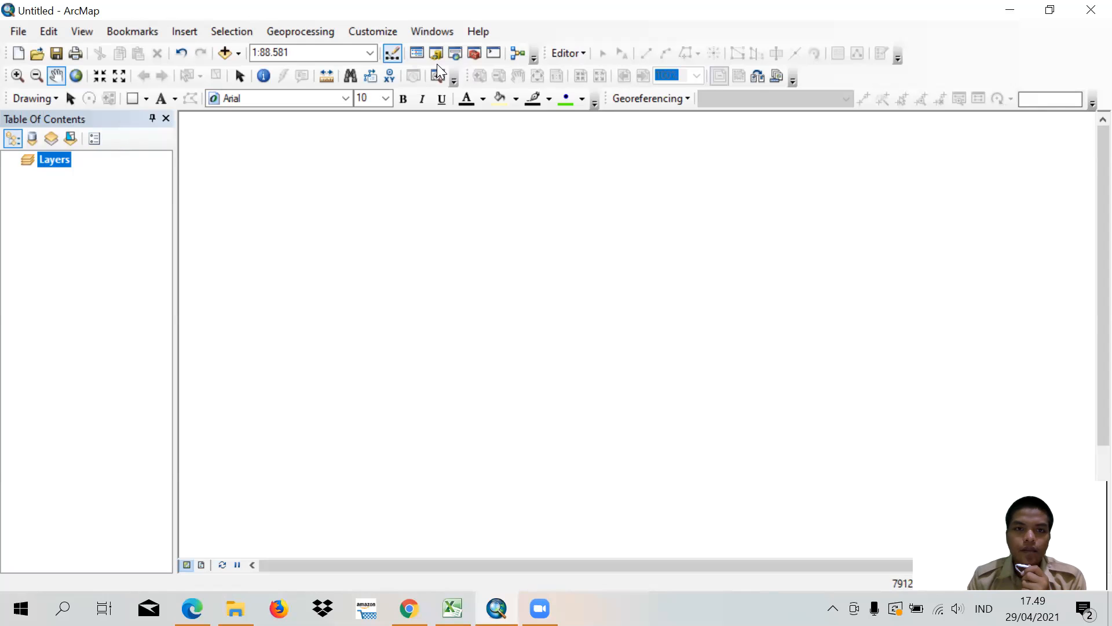
# Step: Add the Kec_Bondowoso_Bondowoso.shp shapefile to the map
pyautogui.click(225, 53)
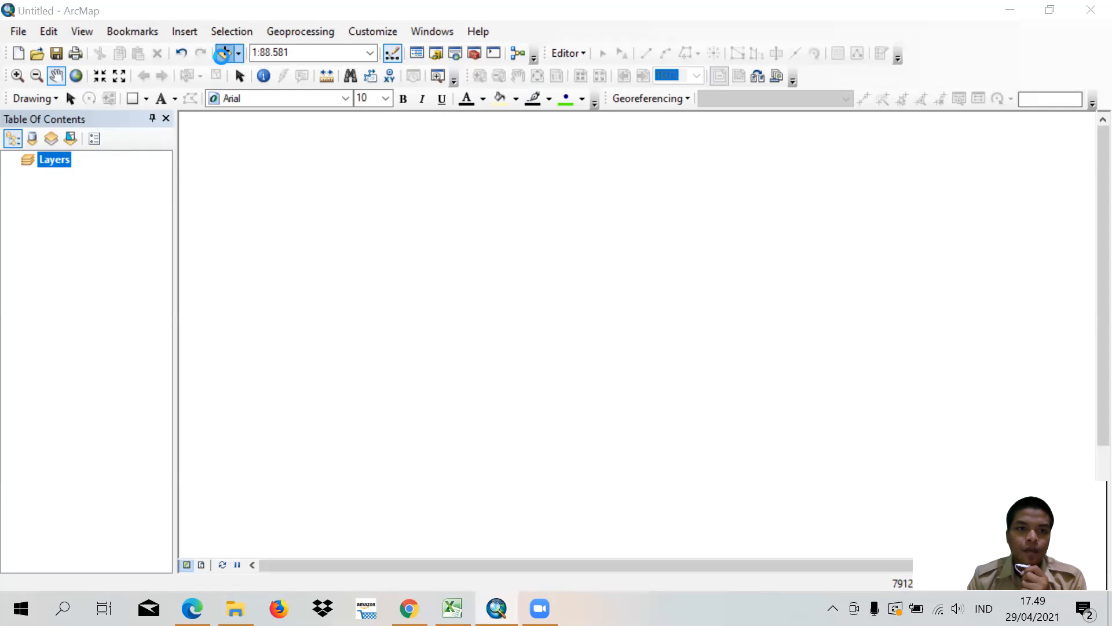
pyautogui.click(451, 215)
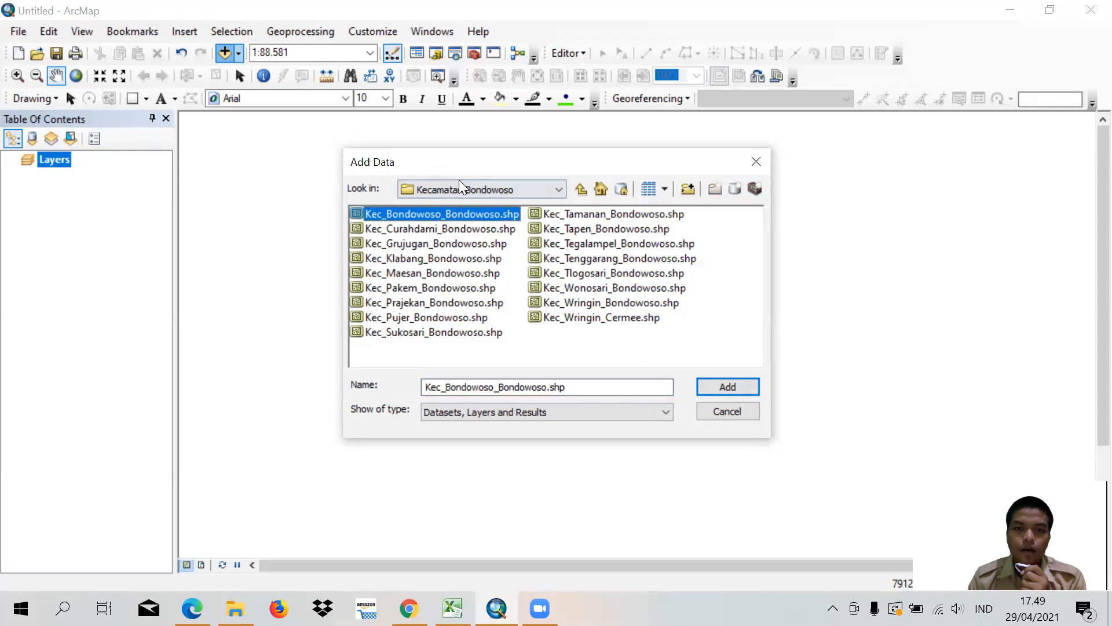
pyautogui.click(724, 387)
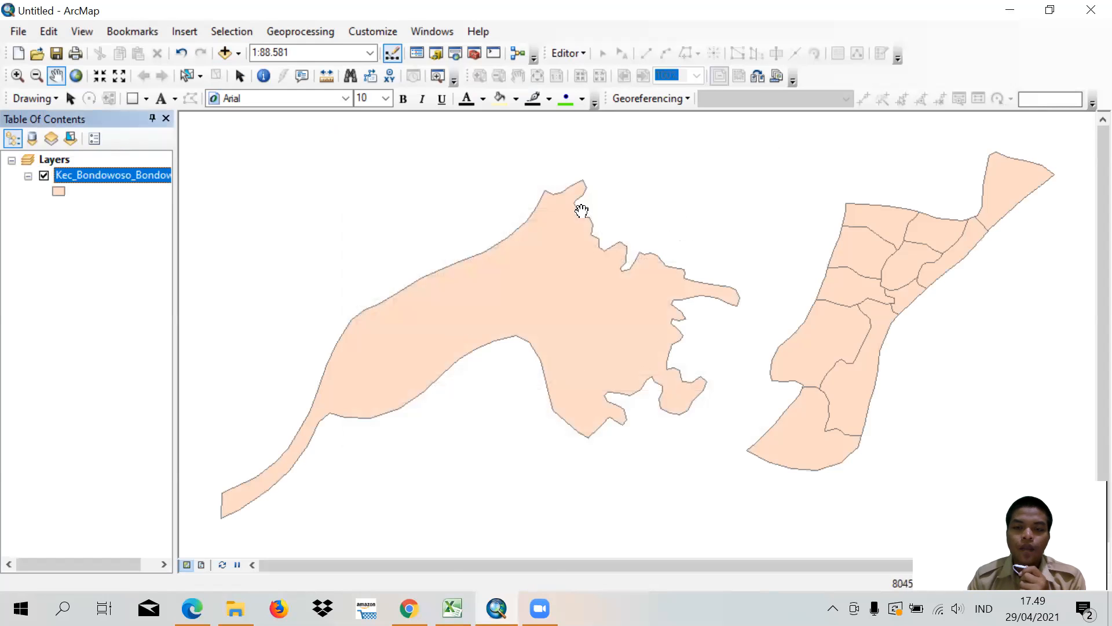
pyautogui.moveTo(726, 193); pyautogui.dragTo(765, 203)
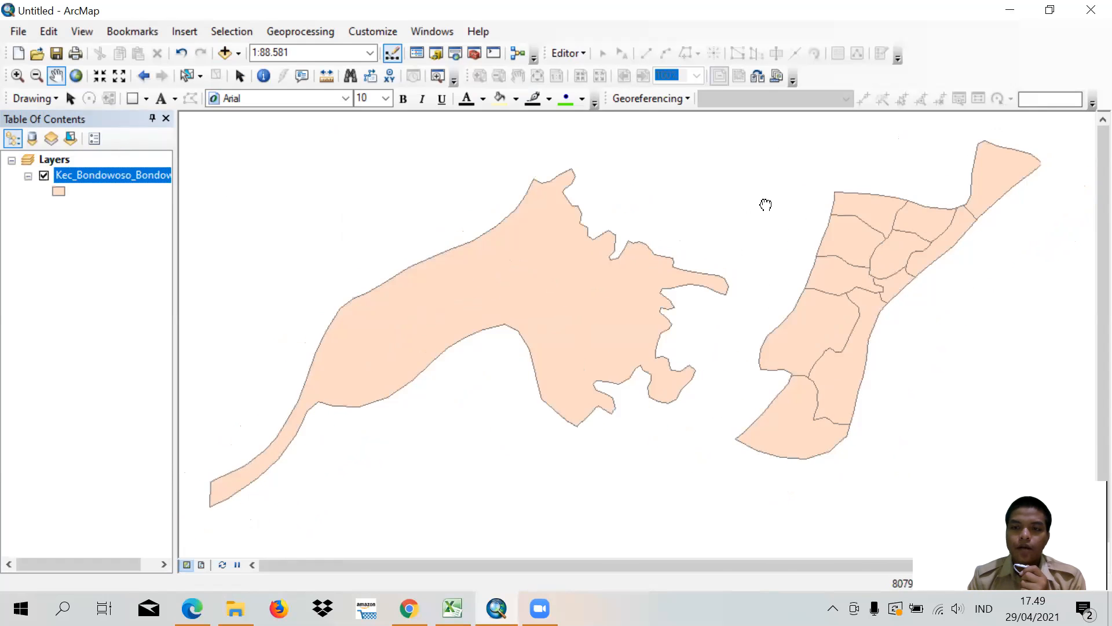
# Step: Select the record with the blank DESA value in the layer's attribute table and compare the villages with the BPS population table in the browser
pyautogui.rightClick(99, 174)
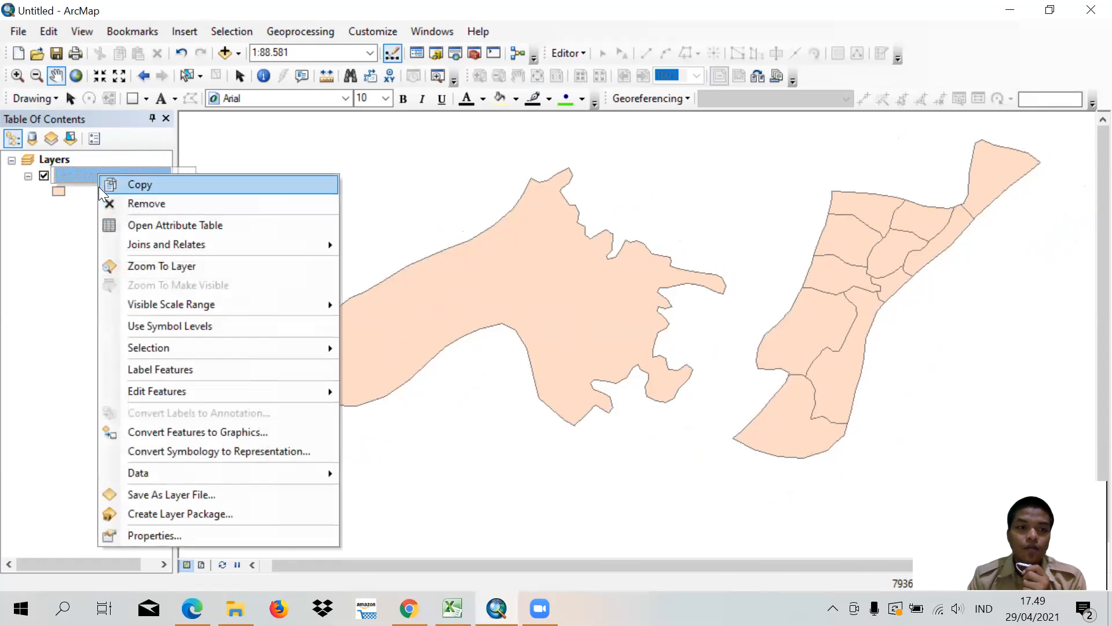
pyautogui.click(126, 223)
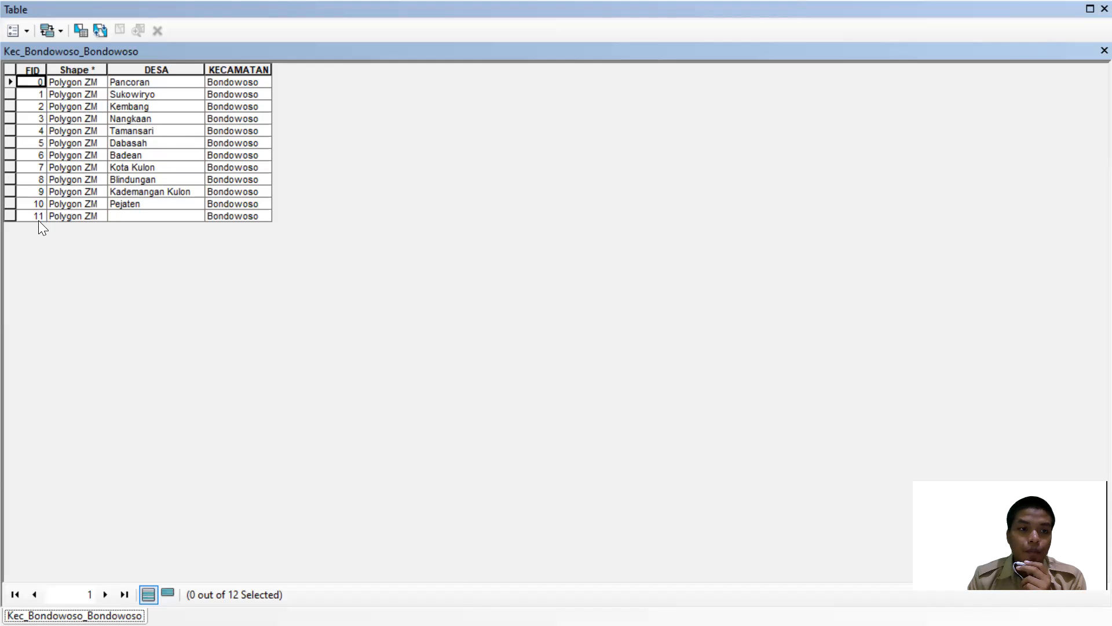
pyautogui.click(10, 215)
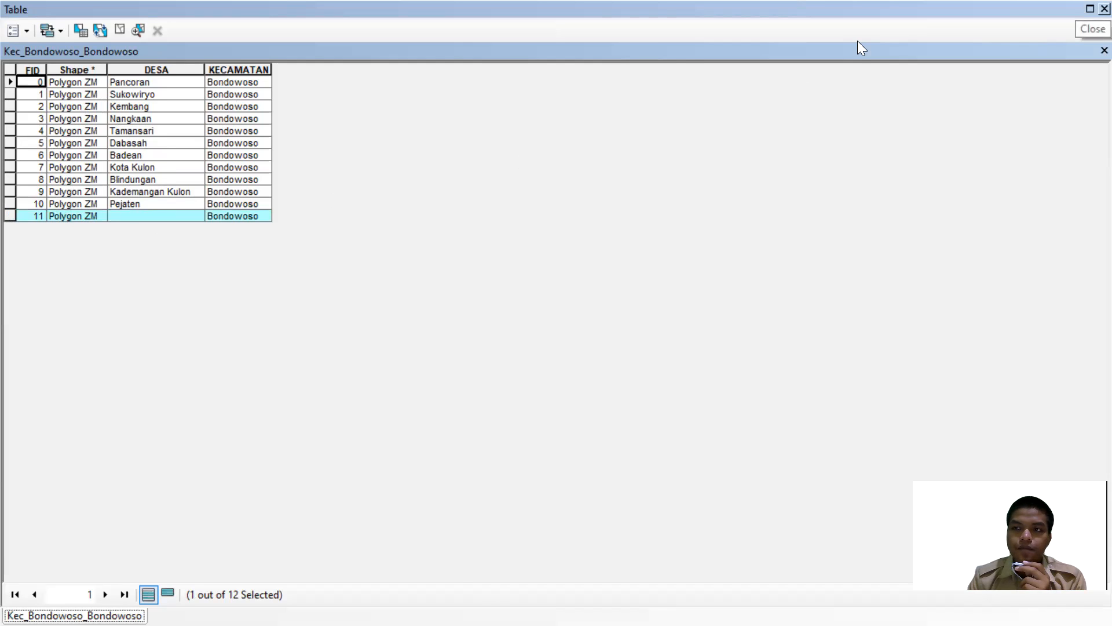
pyautogui.click(1105, 8)
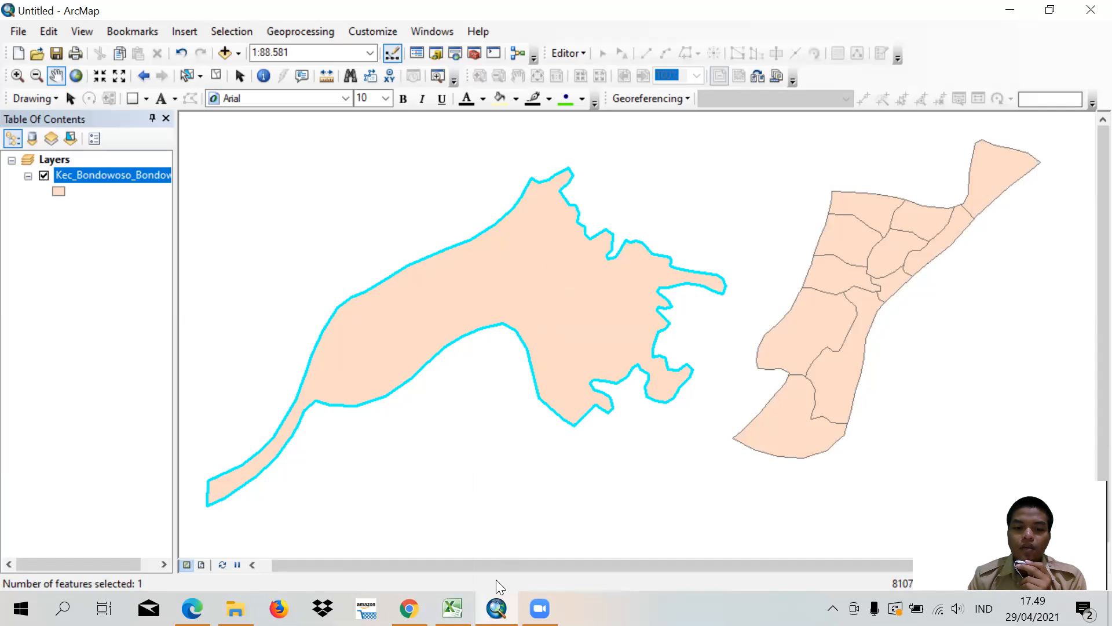
pyautogui.click(409, 609)
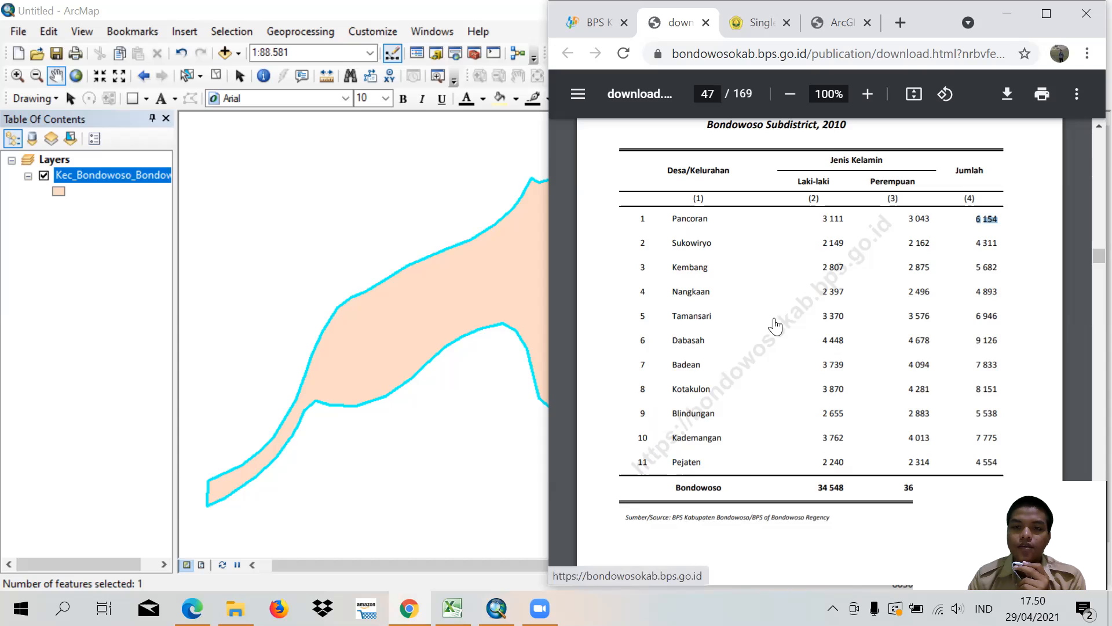
pyautogui.click(1007, 13)
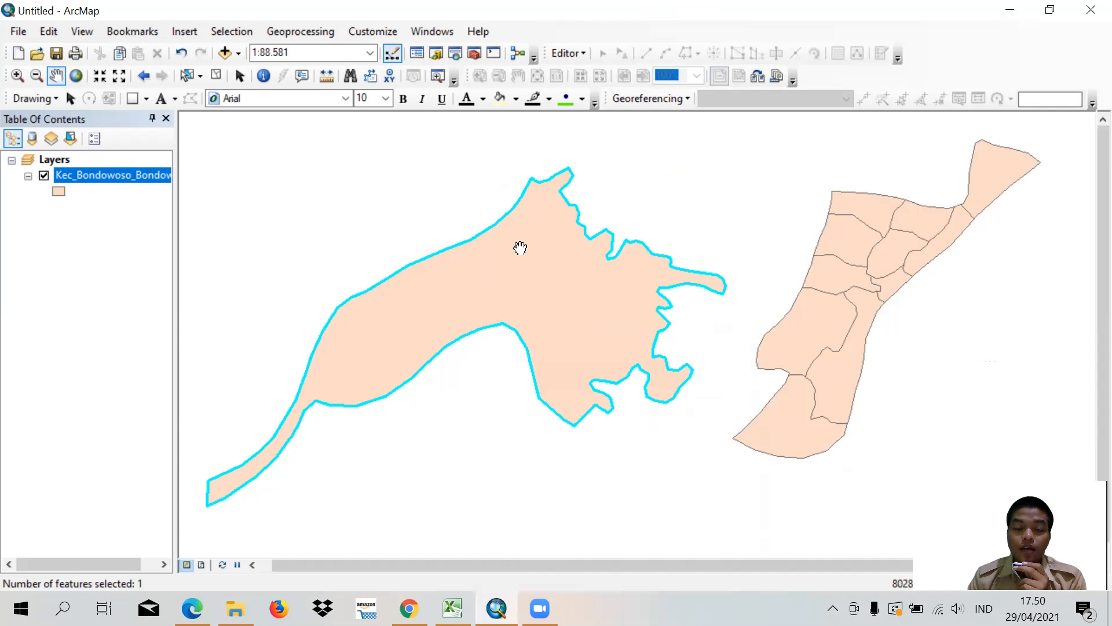
# Step: Delete the selected polygon without a village name in an edit session, saving the edits and ending the session
pyautogui.click(578, 51)
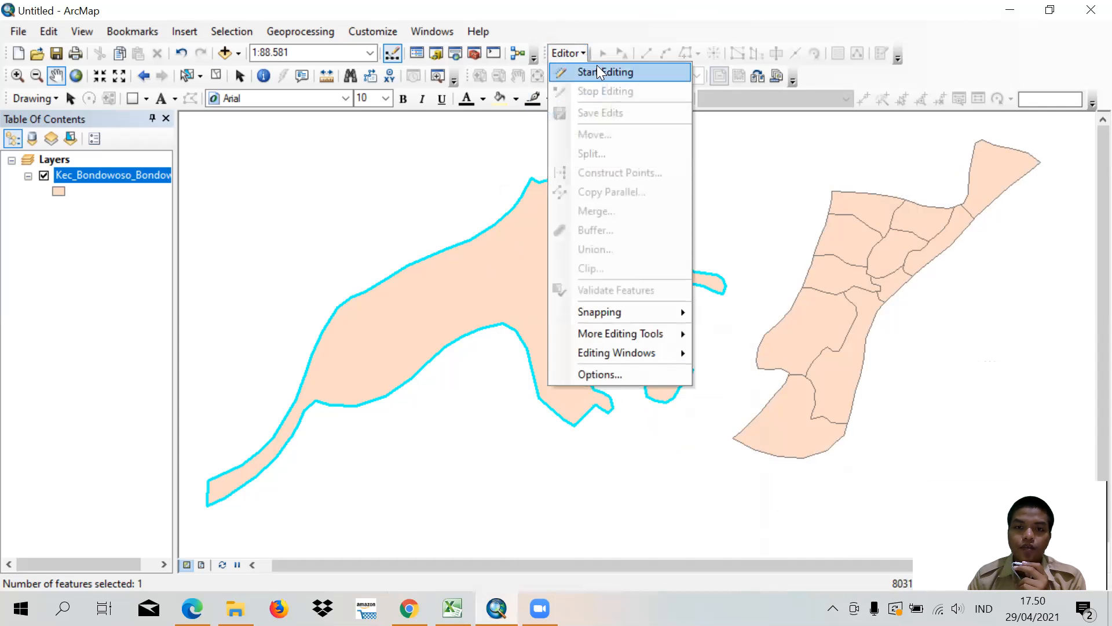
pyautogui.click(597, 67)
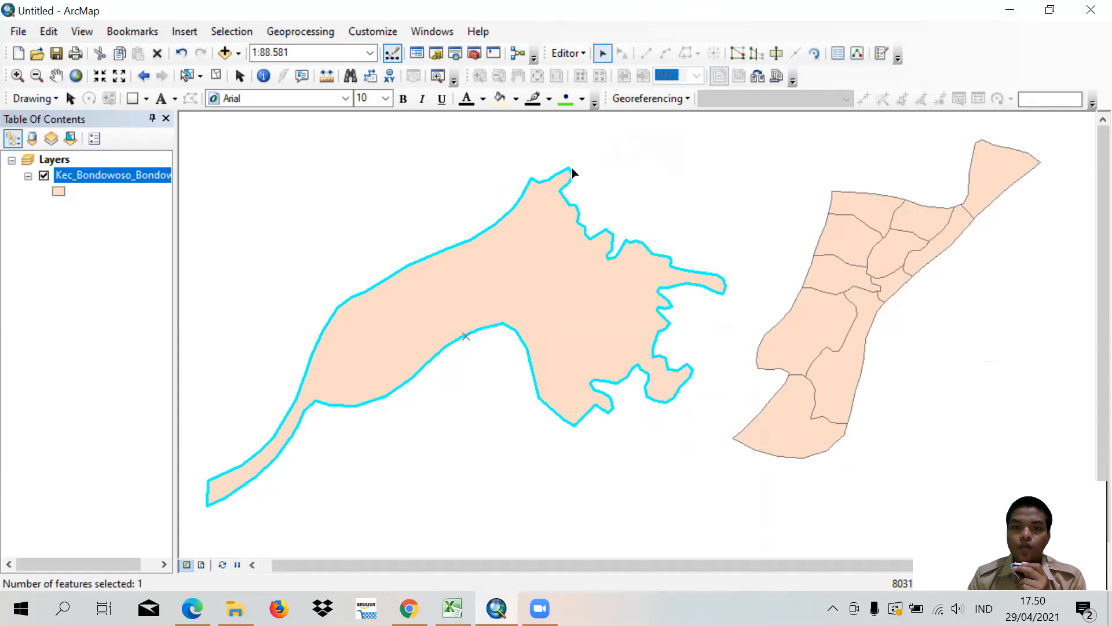
pyautogui.rightClick(516, 254)
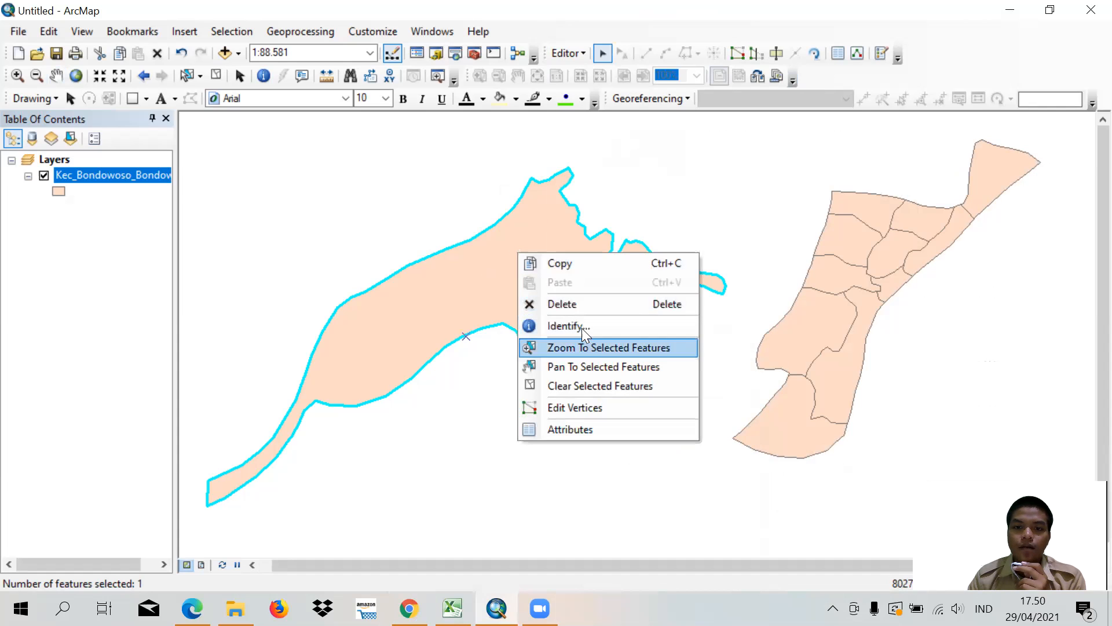
pyautogui.click(569, 304)
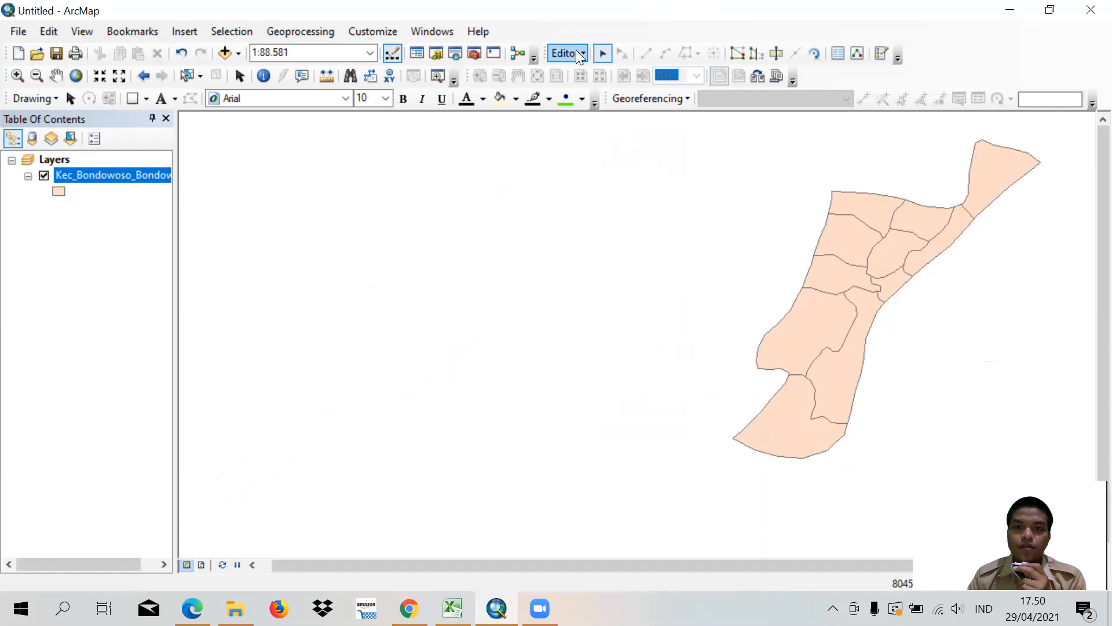
pyautogui.click(574, 52)
pyautogui.click(620, 109)
pyautogui.click(574, 54)
pyautogui.click(592, 91)
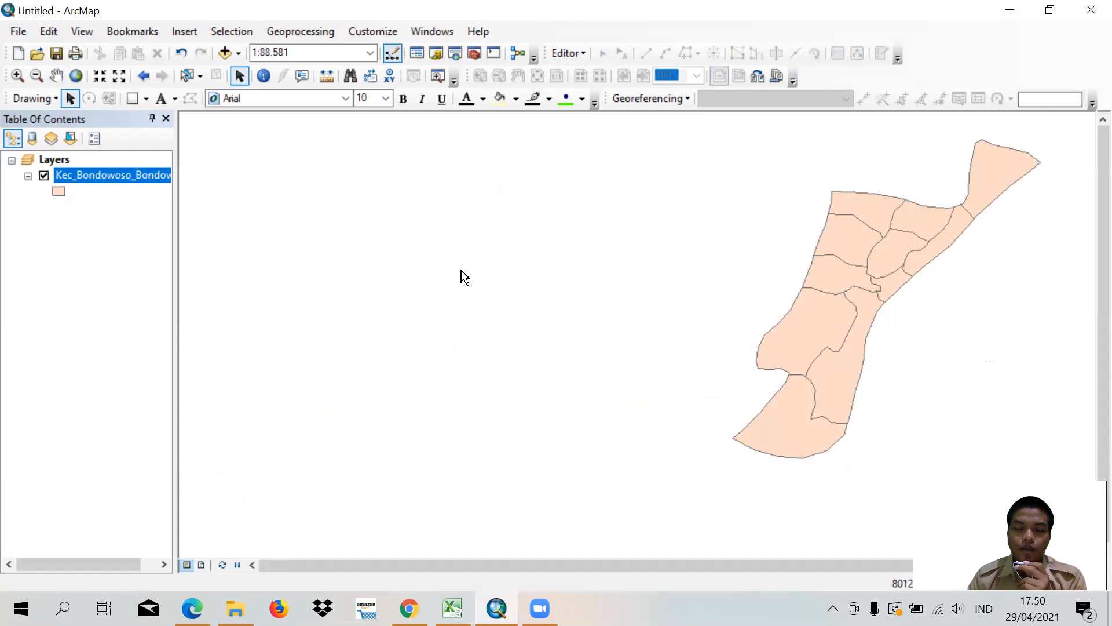
# Step: Open the attribute table of the Kec_Bondowoso_Bondowoso layer to check the remaining village records
pyautogui.rightClick(74, 171)
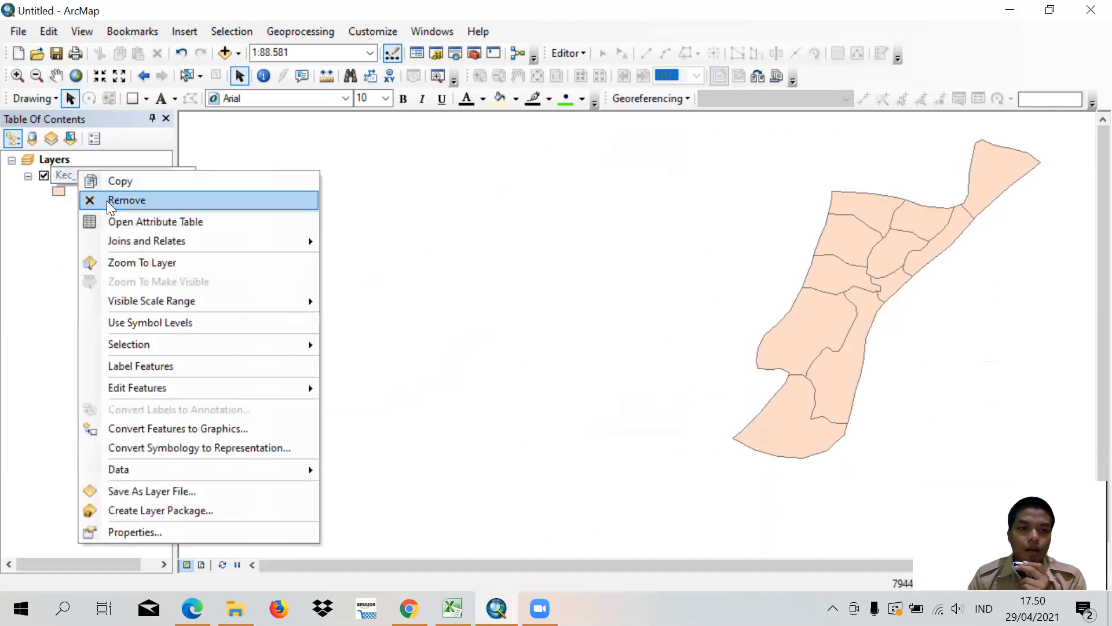
pyautogui.click(167, 223)
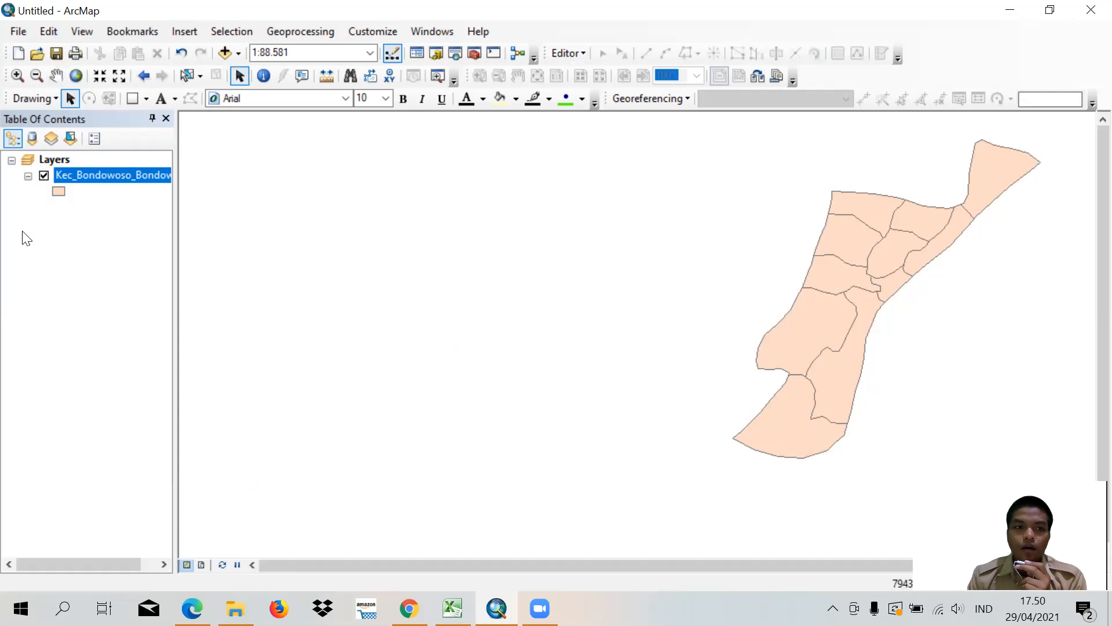
pyautogui.click(88, 174)
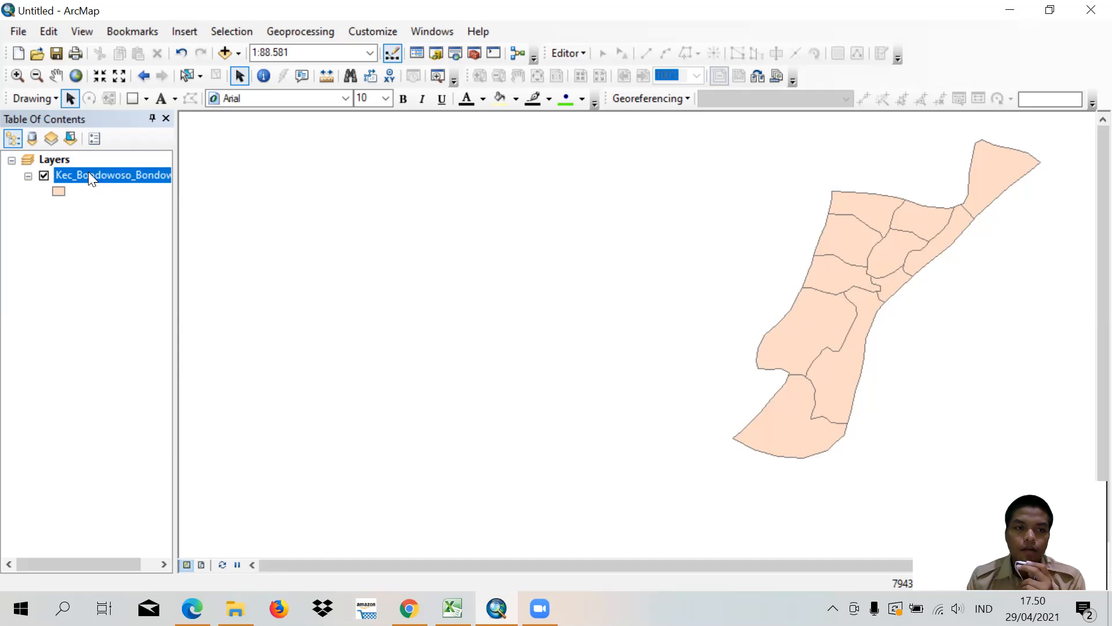
pyautogui.rightClick(88, 174)
pyautogui.click(148, 223)
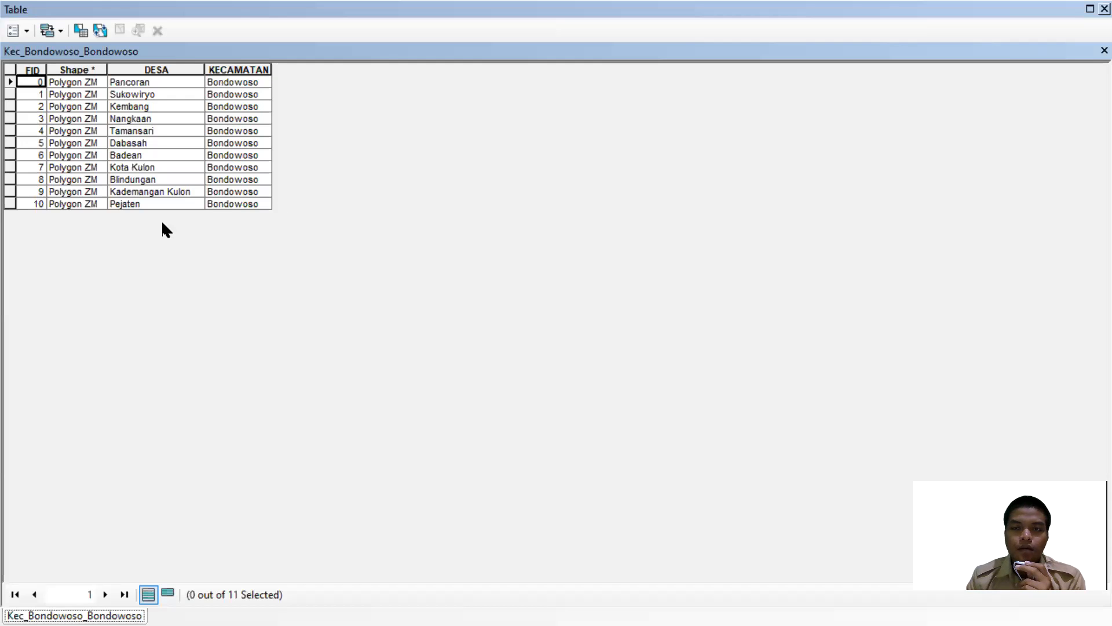
# Step: Add a Long Integer field named "jumlah penduduk" to the attribute table, accepting the shortened name jumlah_pen
pyautogui.click(27, 32)
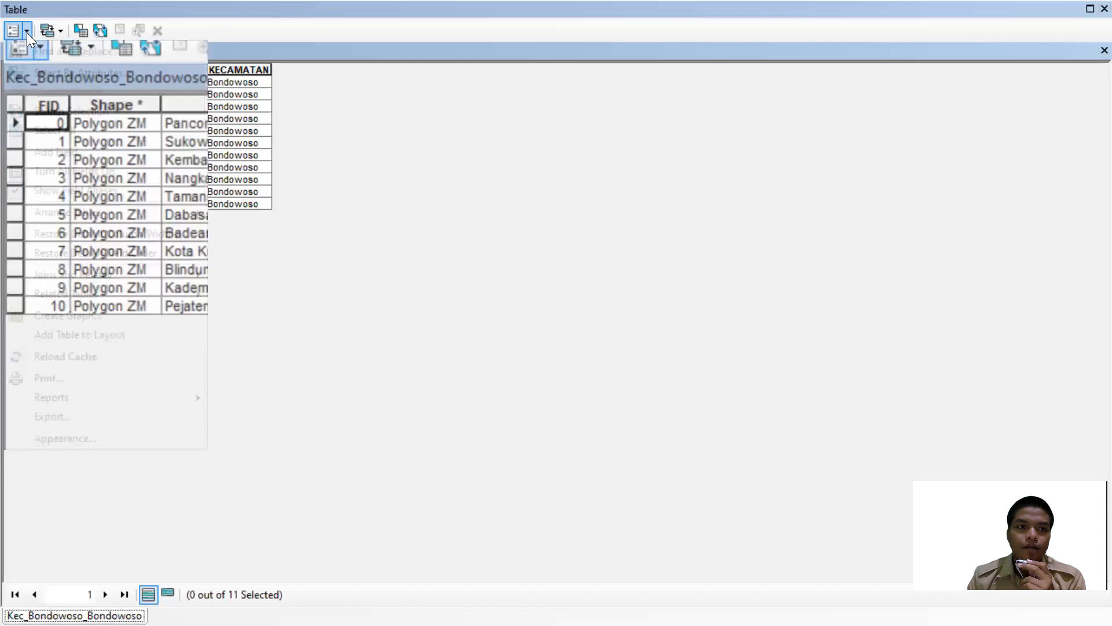
pyautogui.click(360, 145)
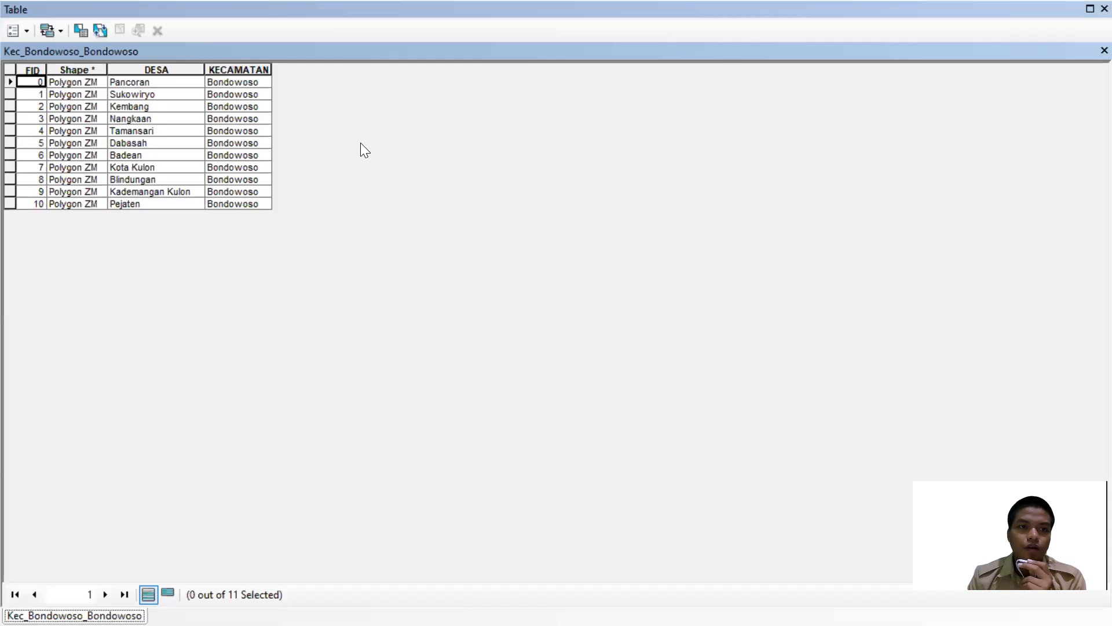
pyautogui.click(25, 31)
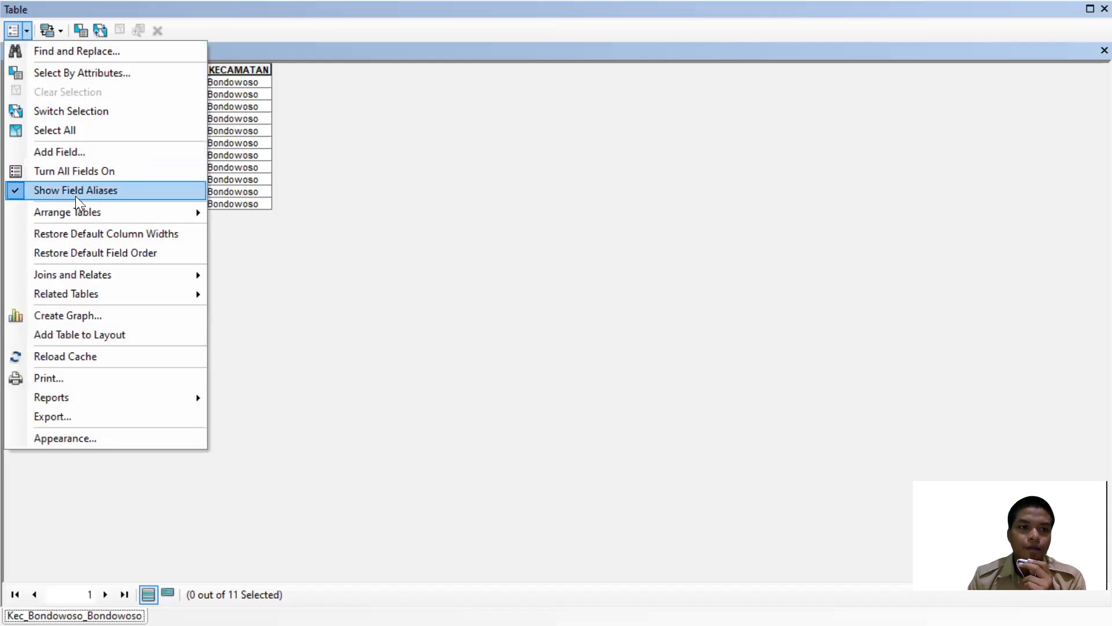
pyautogui.click(53, 150)
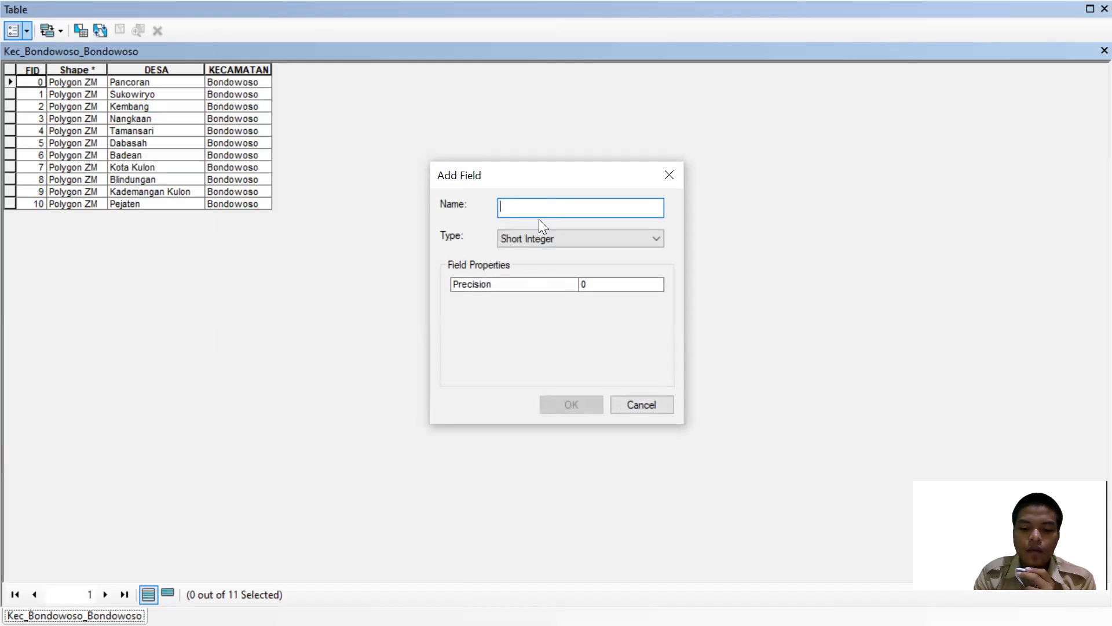
pyautogui.write('juml')
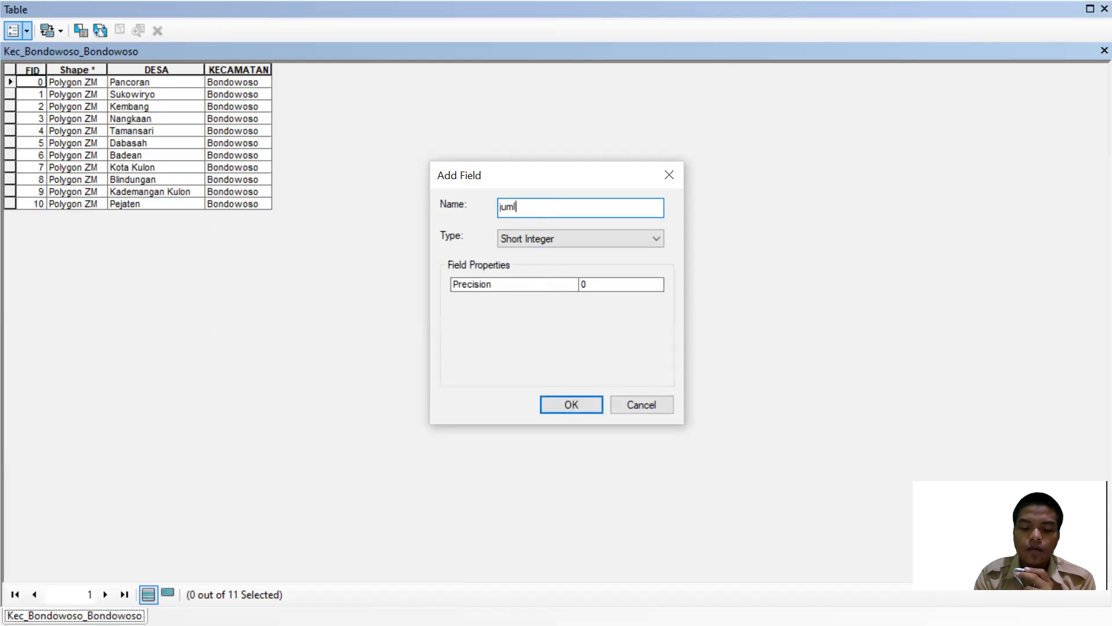
pyautogui.write('ah pe')
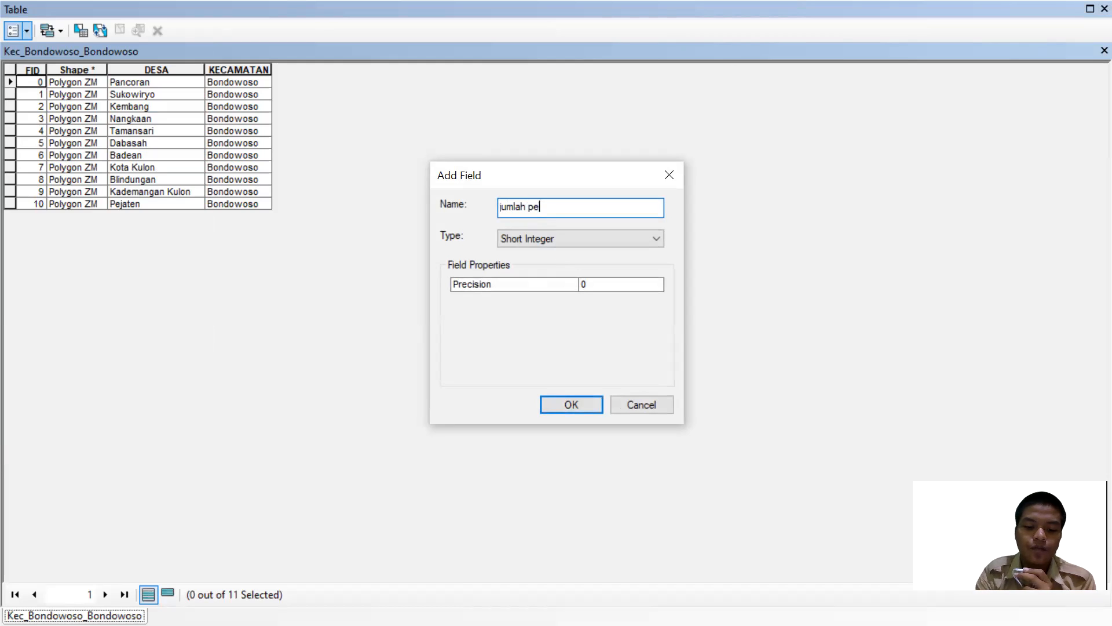
pyautogui.write('nduduk')
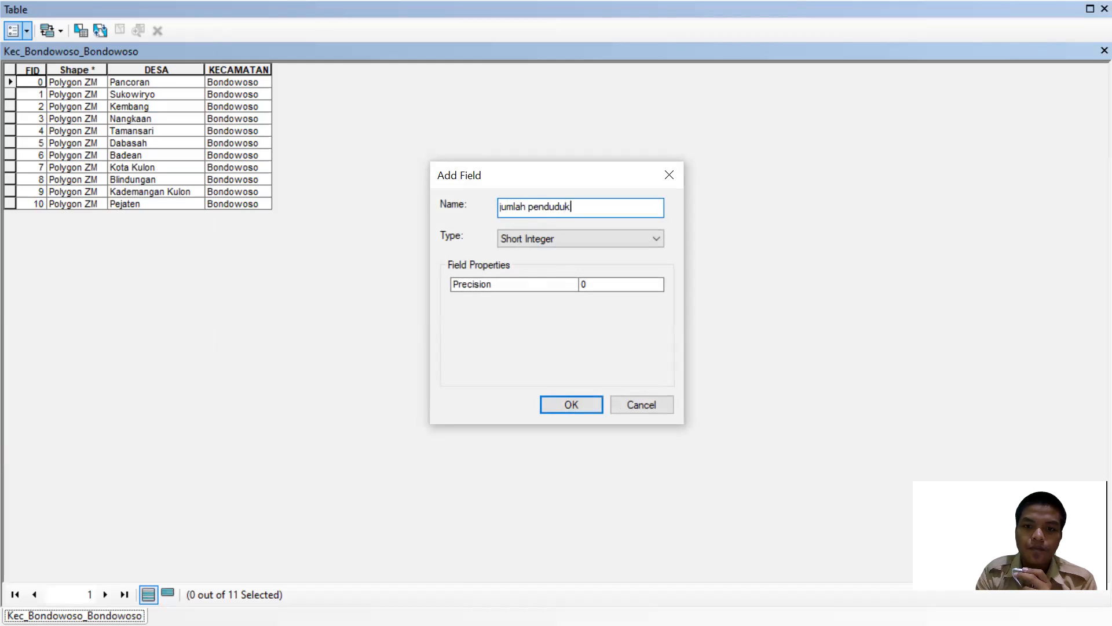
pyautogui.click(606, 235)
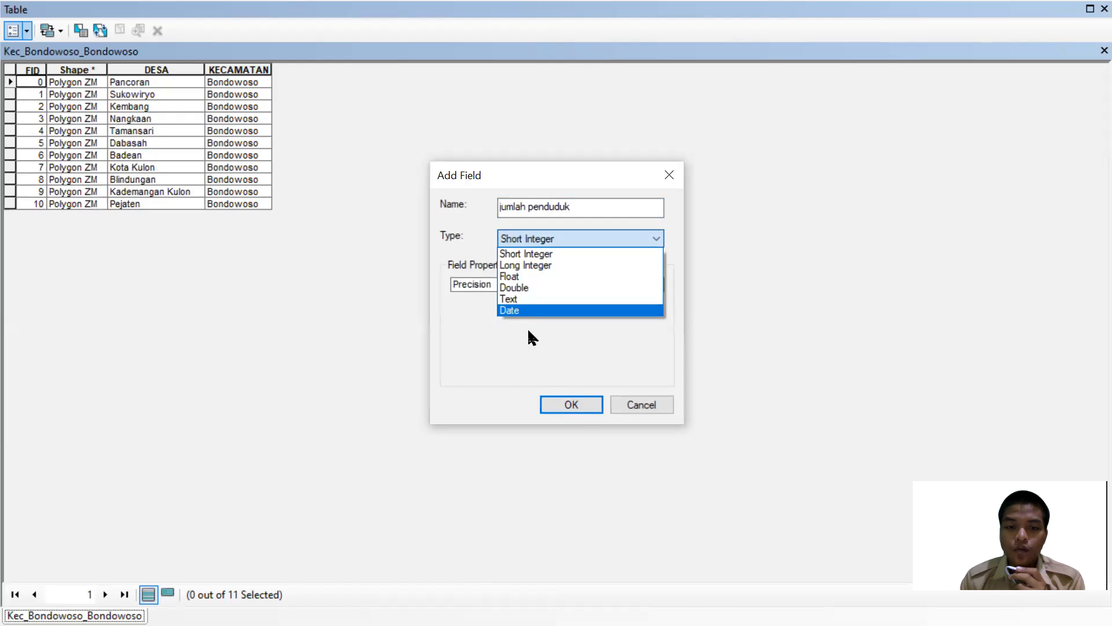
pyautogui.click(531, 263)
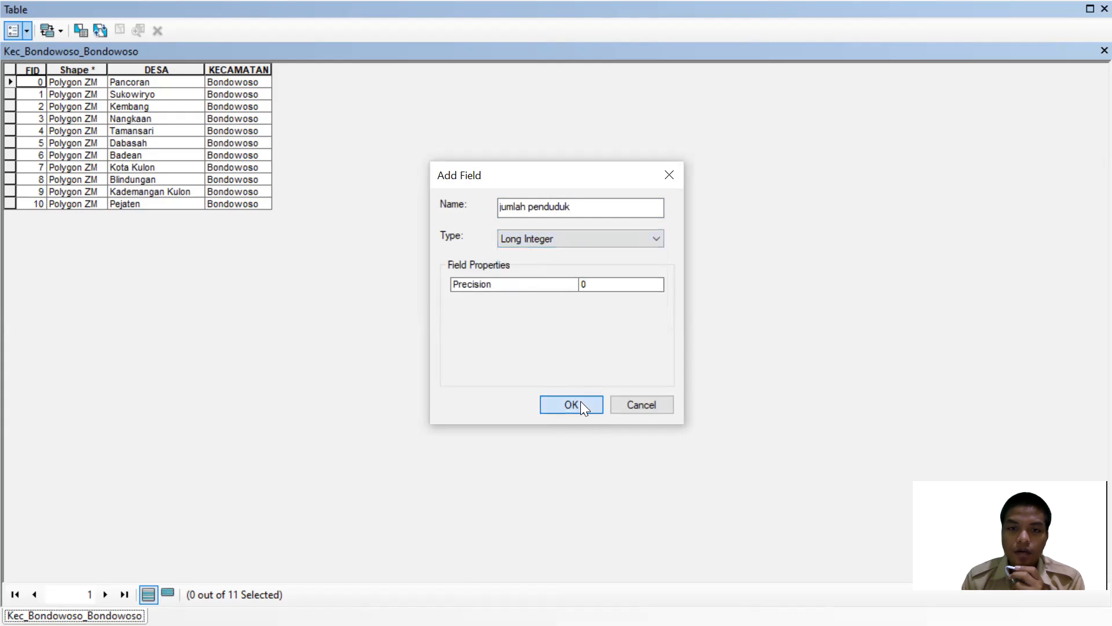
pyautogui.click(581, 402)
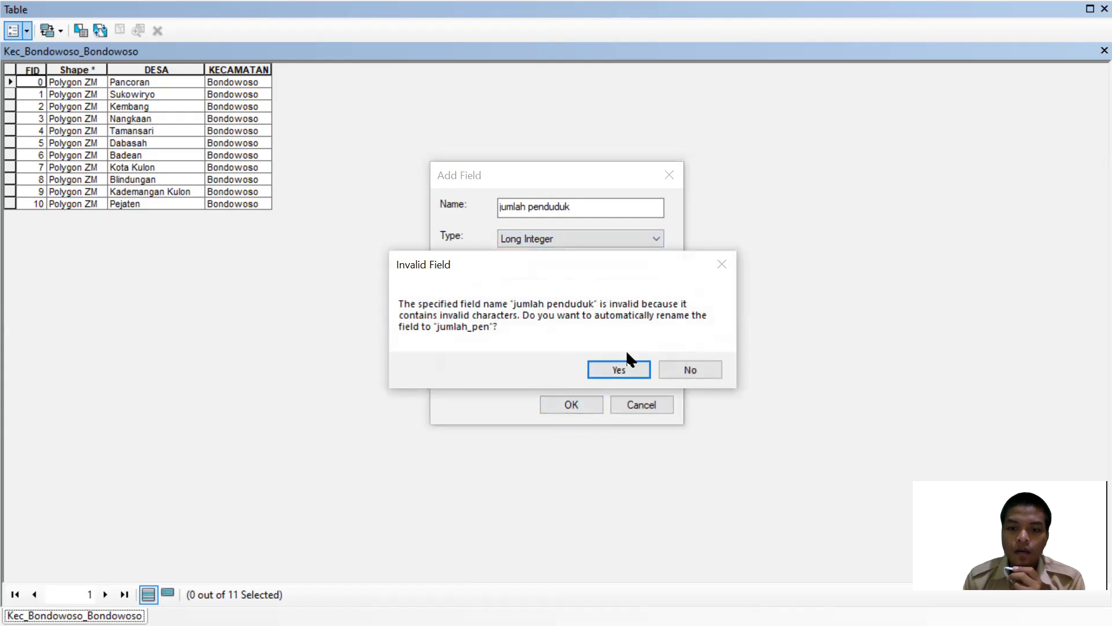
pyautogui.click(627, 364)
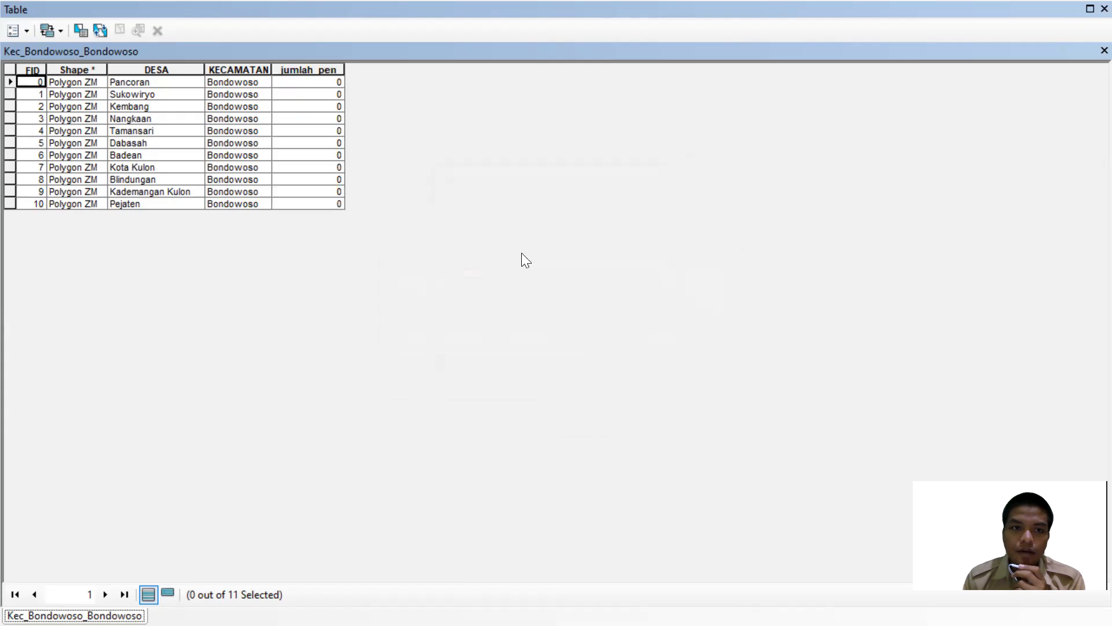
# Step: Try to edit the jumlah_pen value of the Pancoran record directly in the attribute table
pyautogui.click(318, 84)
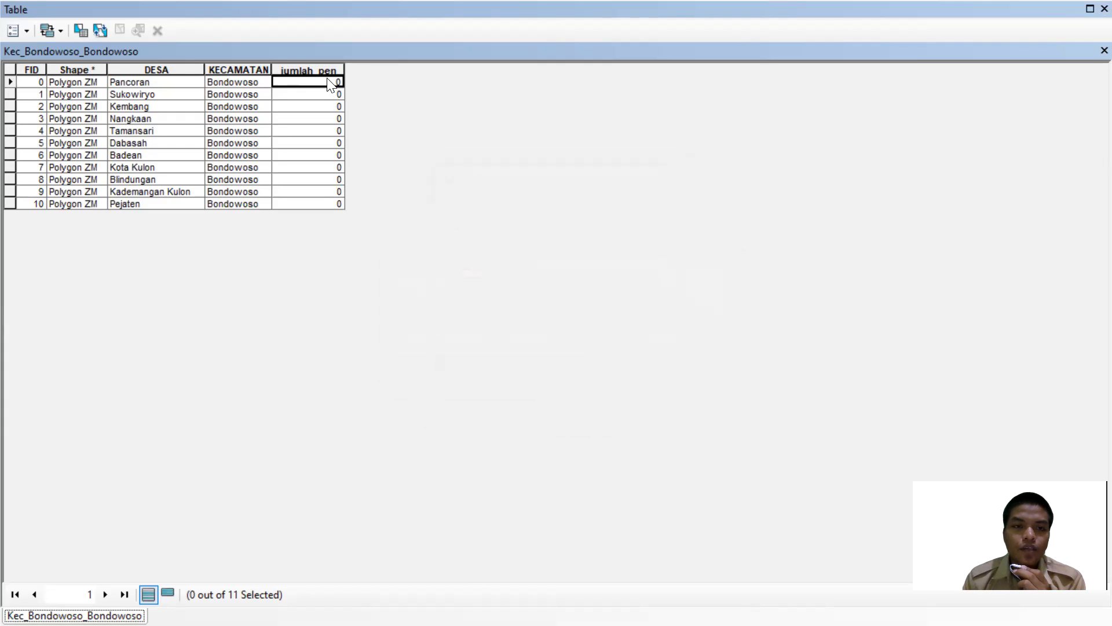
pyautogui.click(329, 90)
pyautogui.click(328, 82)
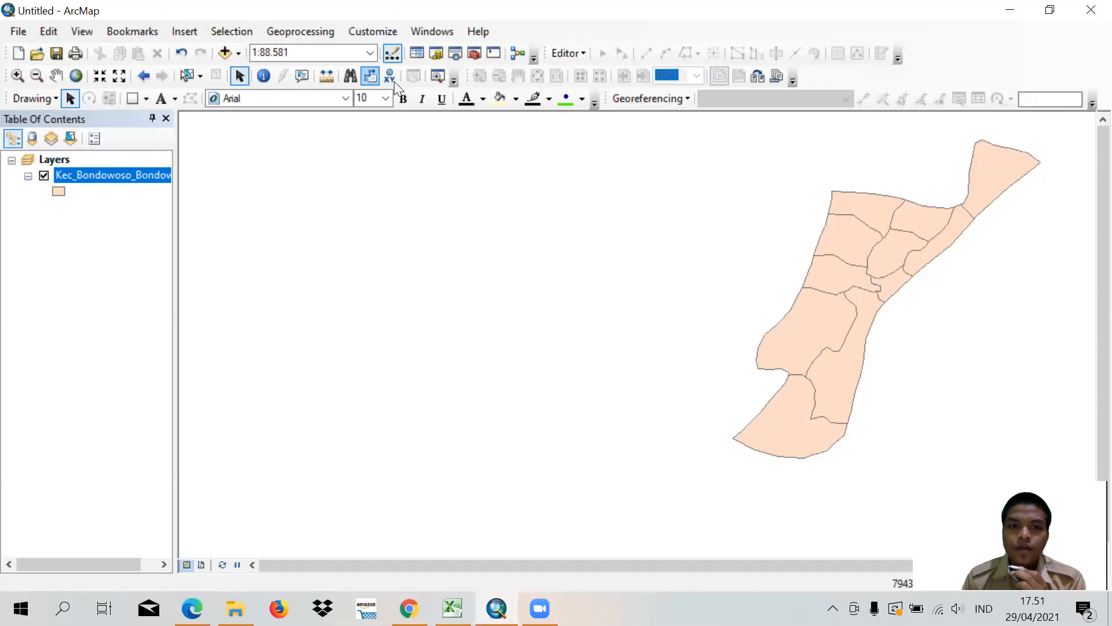
# Step: Start an edit session and reopen the Kec_Bondowoso_Bondowoso attribute table for editing
pyautogui.click(555, 53)
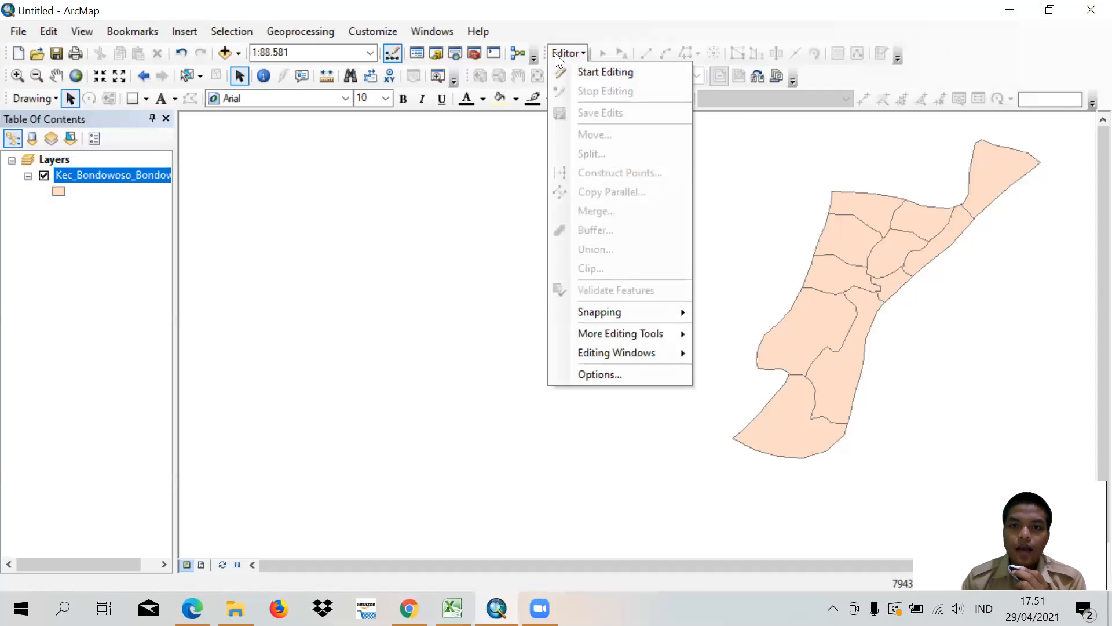
pyautogui.click(583, 72)
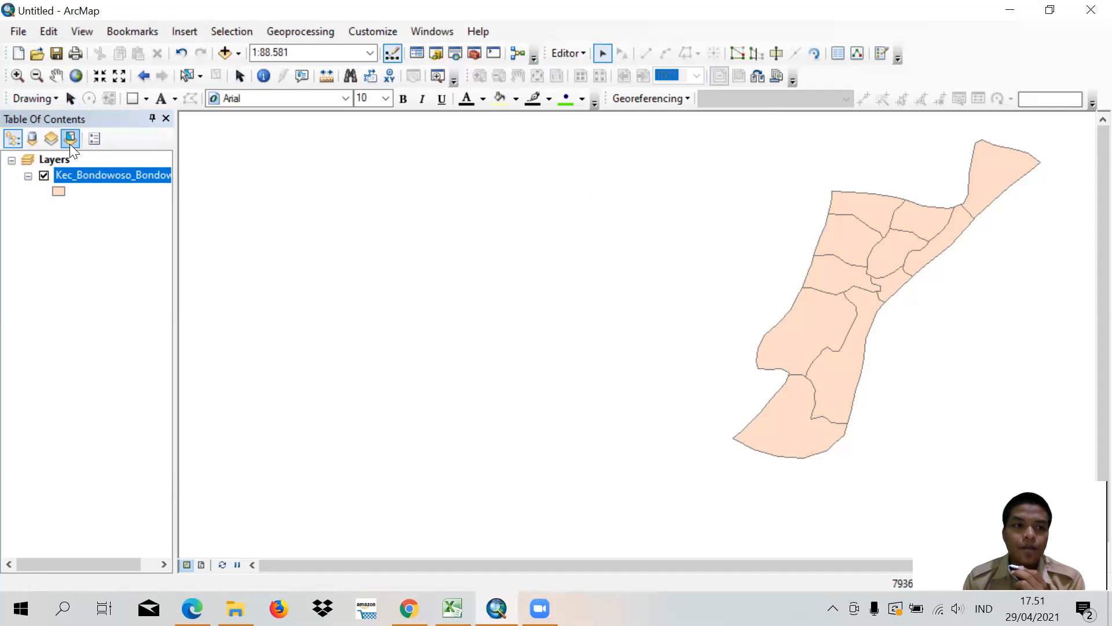
pyautogui.rightClick(122, 178)
pyautogui.click(164, 227)
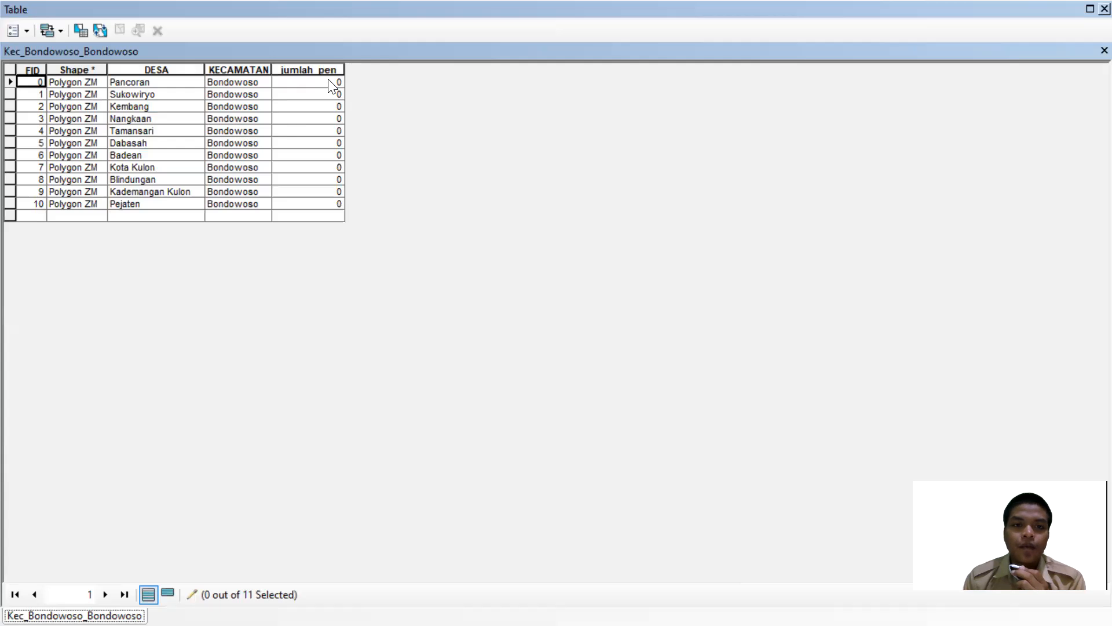
# Step: Set the jumlah_pen value of the Pancoran record to 6145 in the attribute table
pyautogui.click(333, 81)
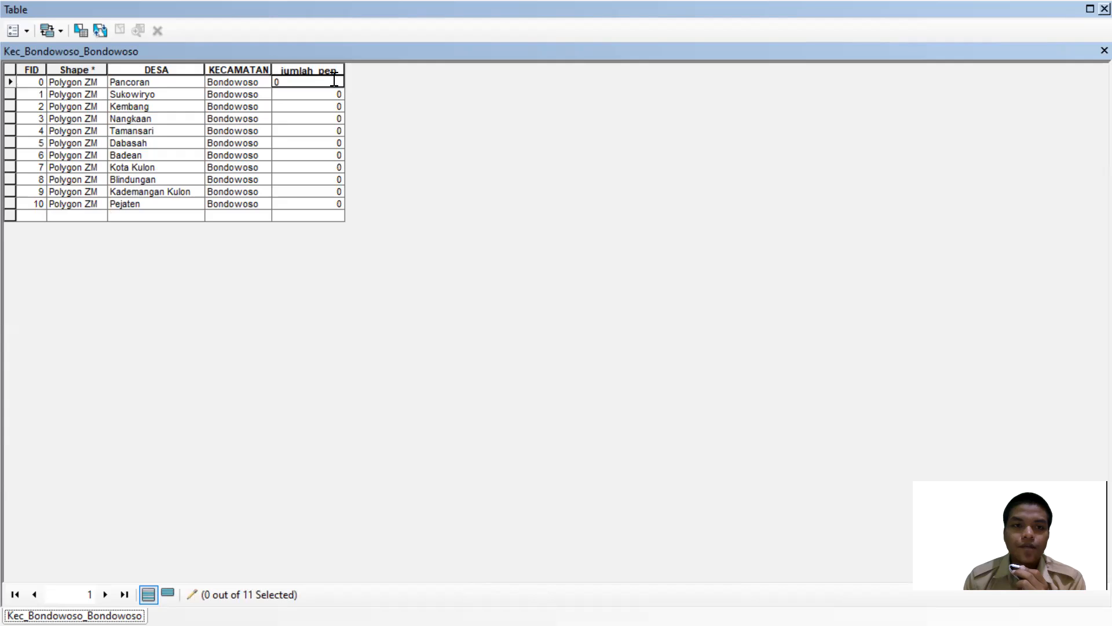
pyautogui.press('BackSpace')
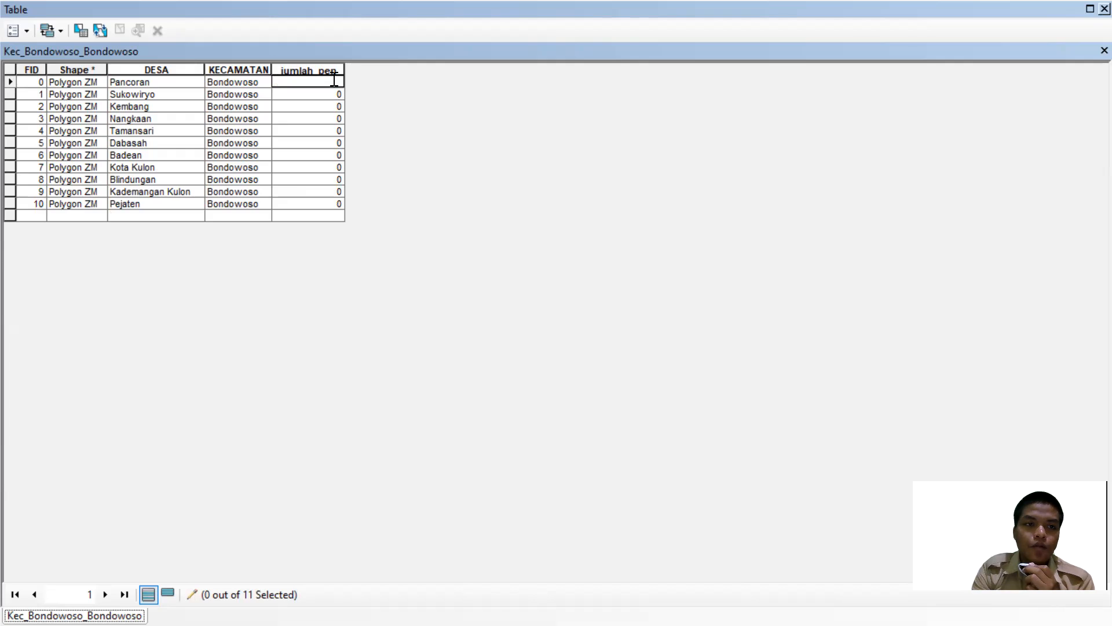
pyautogui.write('6145')
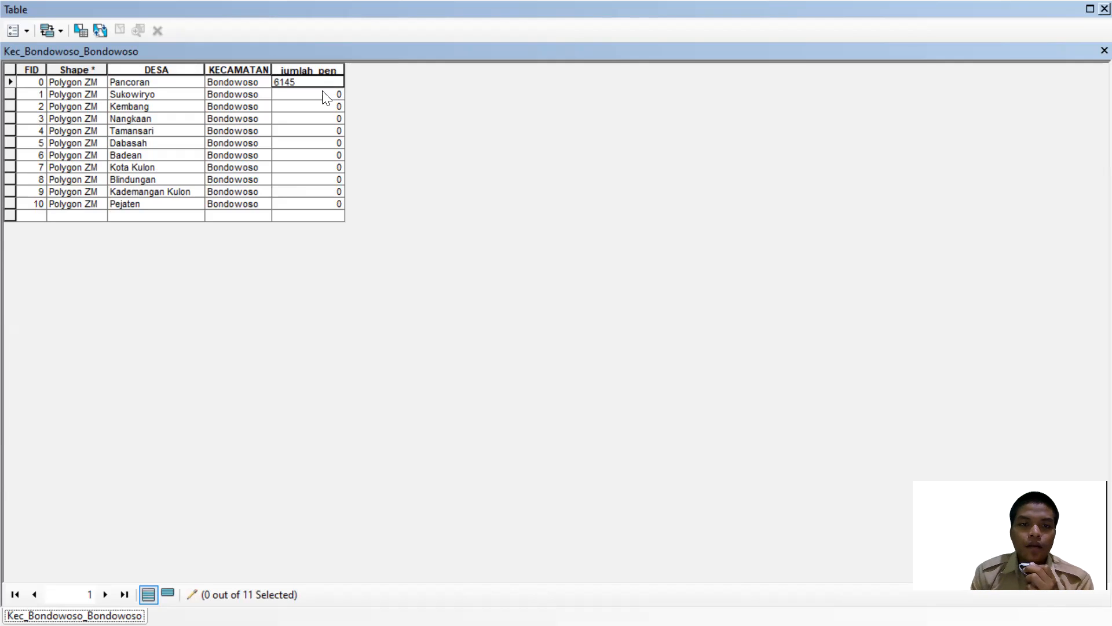
pyautogui.click(326, 107)
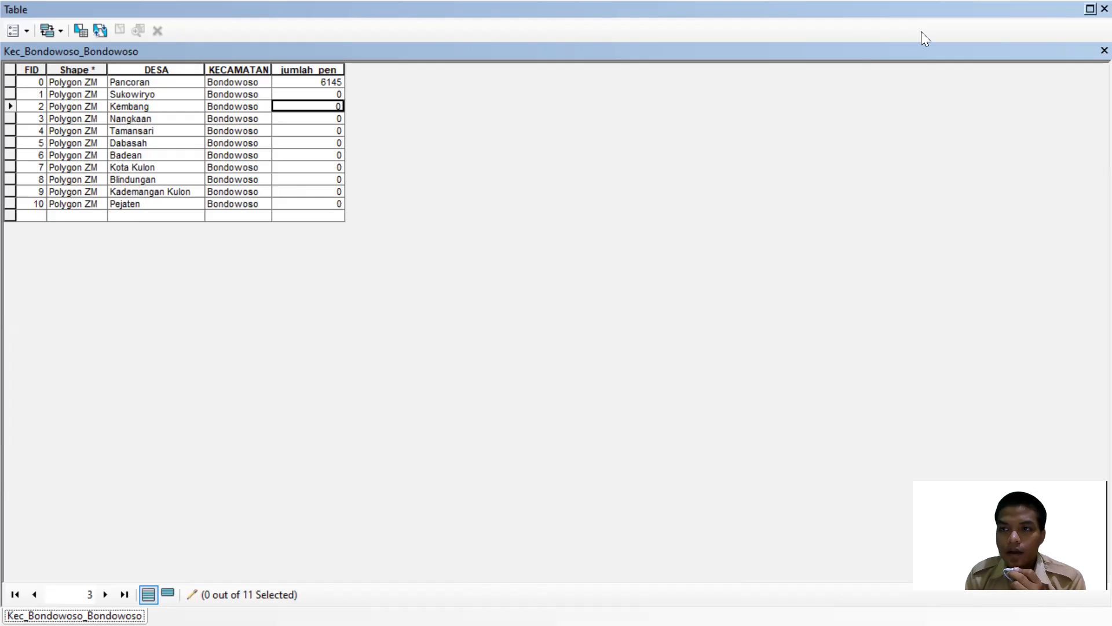
# Step: Close the attribute table and switch to Chrome to examine the BPS publication page and the Jumlah column of its village population table
pyautogui.click(1104, 9)
pyautogui.click(409, 608)
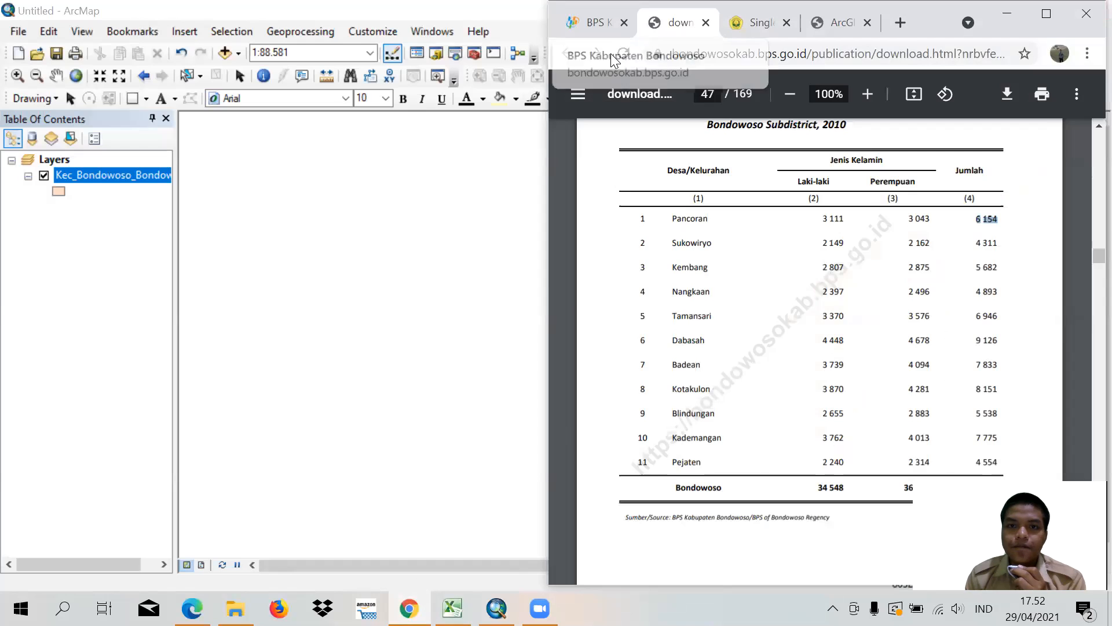
pyautogui.click(592, 22)
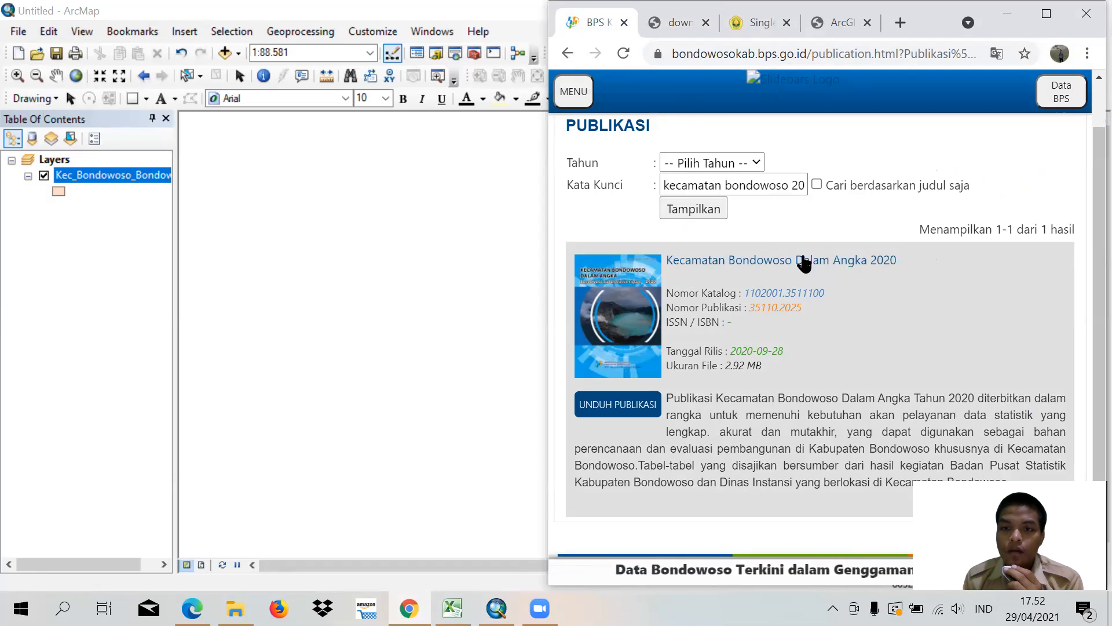
pyautogui.click(676, 32)
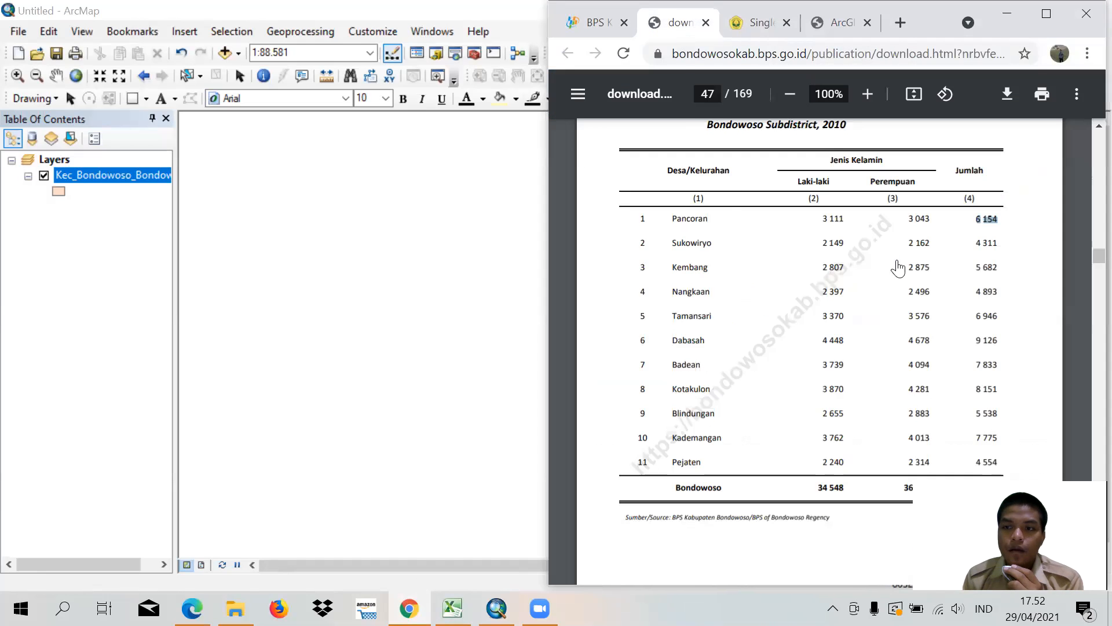
pyautogui.moveTo(975, 218); pyautogui.dragTo(998, 219)
pyautogui.click(992, 236)
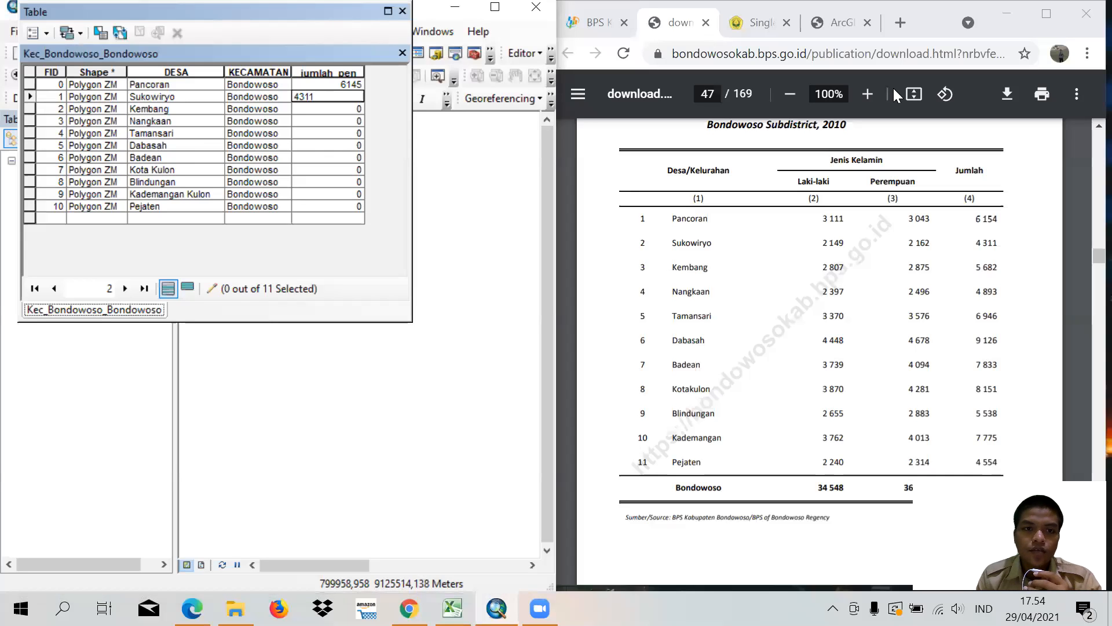
# Step: Commit the Sukowiryo value 4311 and set the jumlah_pen value of the Kembang record to 5682
pyautogui.click(323, 110)
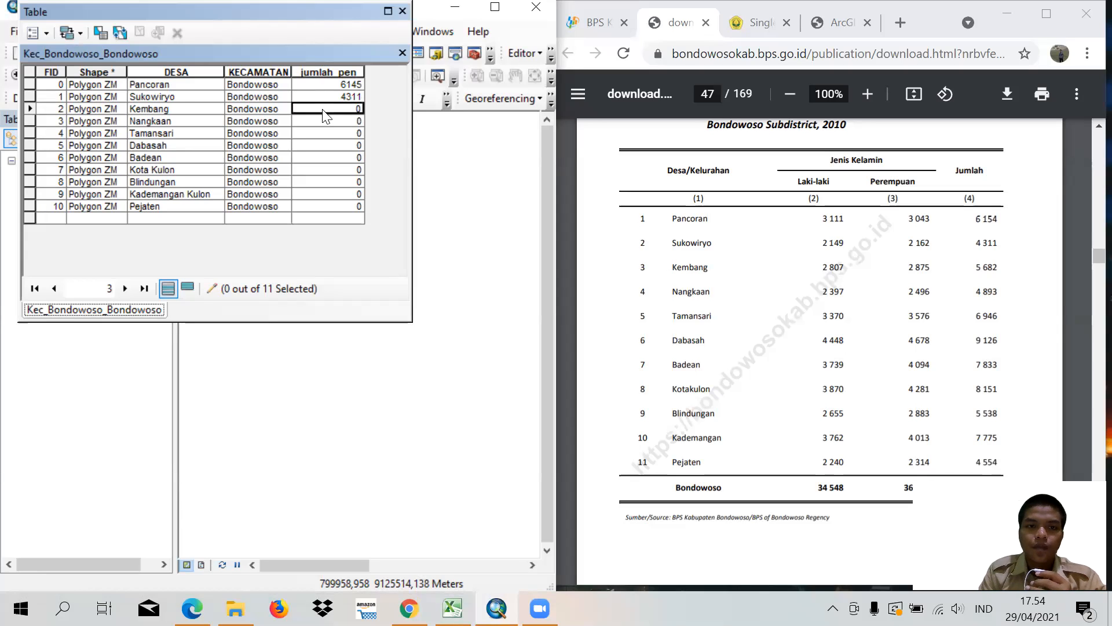
pyautogui.click(330, 108)
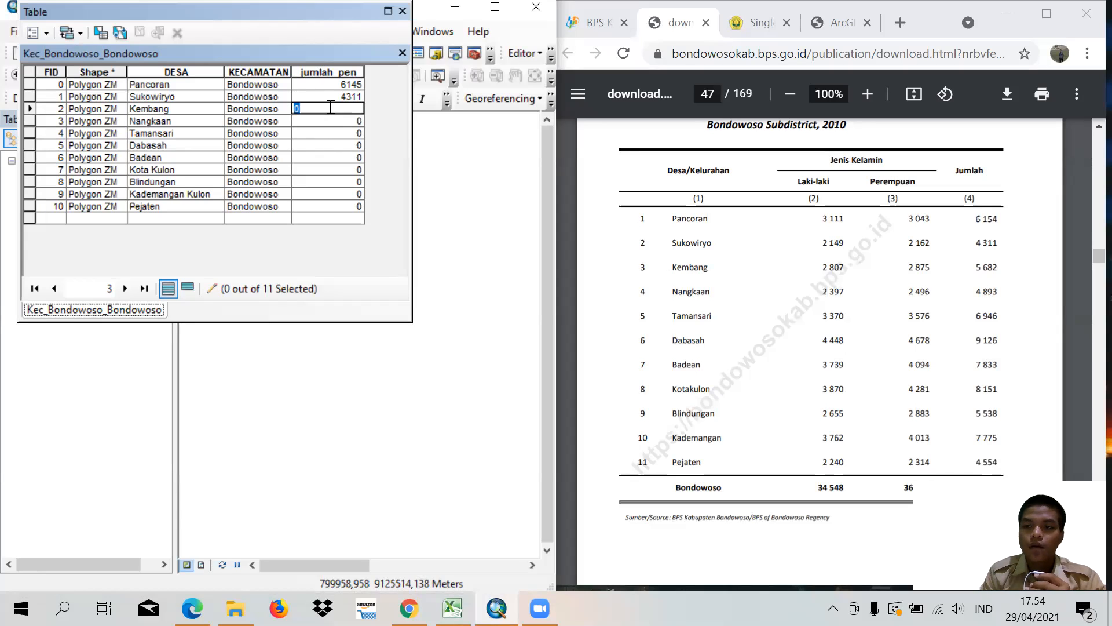
pyautogui.write('56')
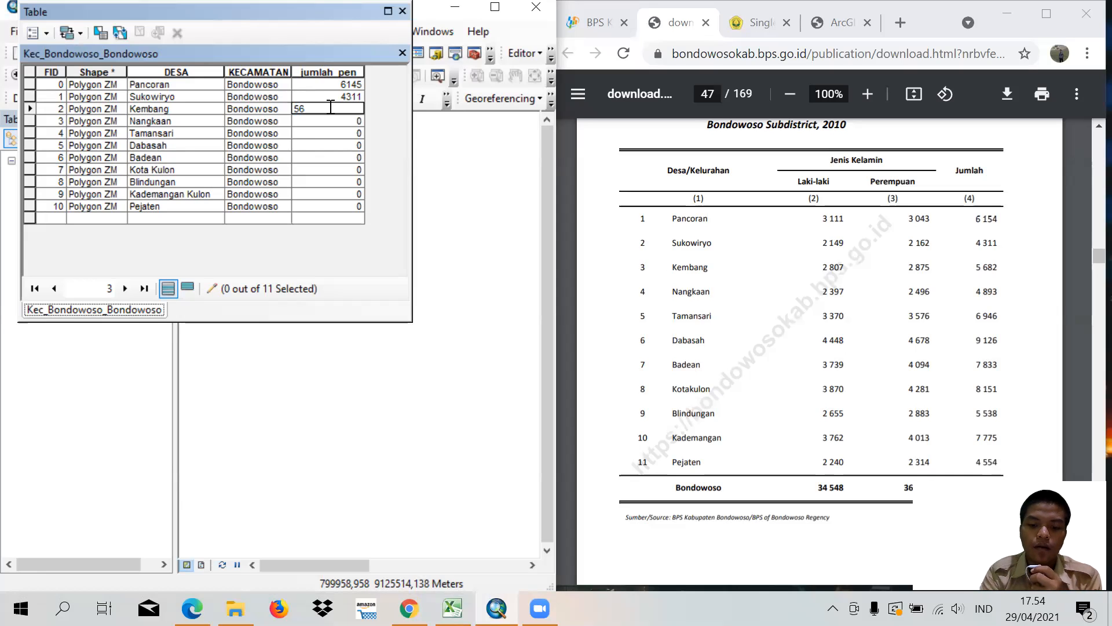
pyautogui.write('82')
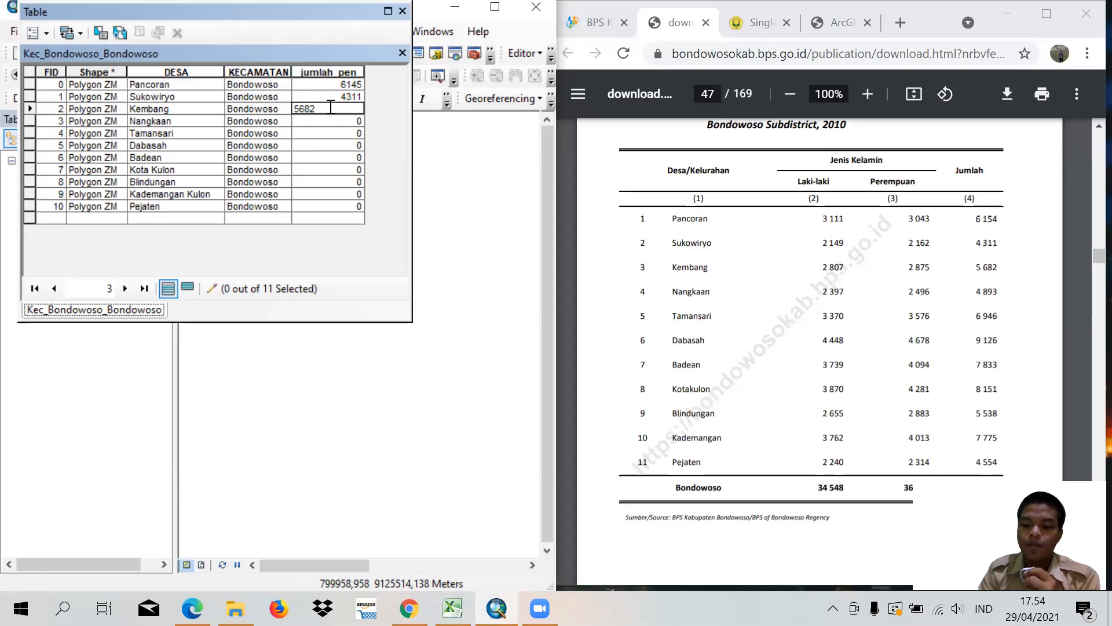
pyautogui.press('Return')
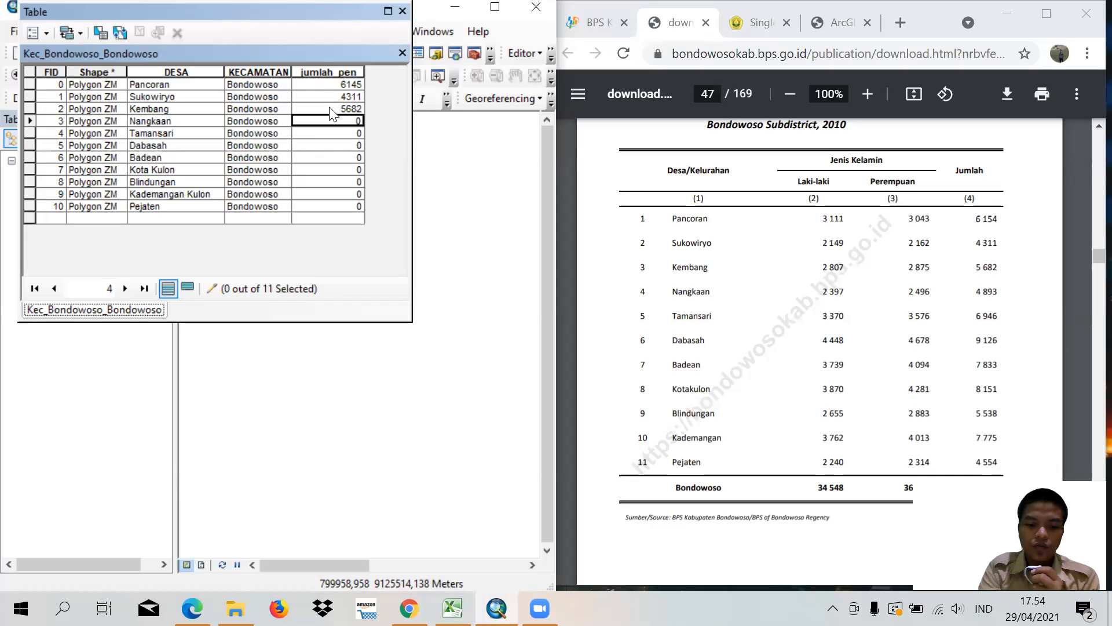
# Step: Set jumlah_pen to 4893 for Nangkaan, fill the remaining villages through Pejaten from the BPS Jumlah column, and highlight the jumlah_pen column
pyautogui.write('4')
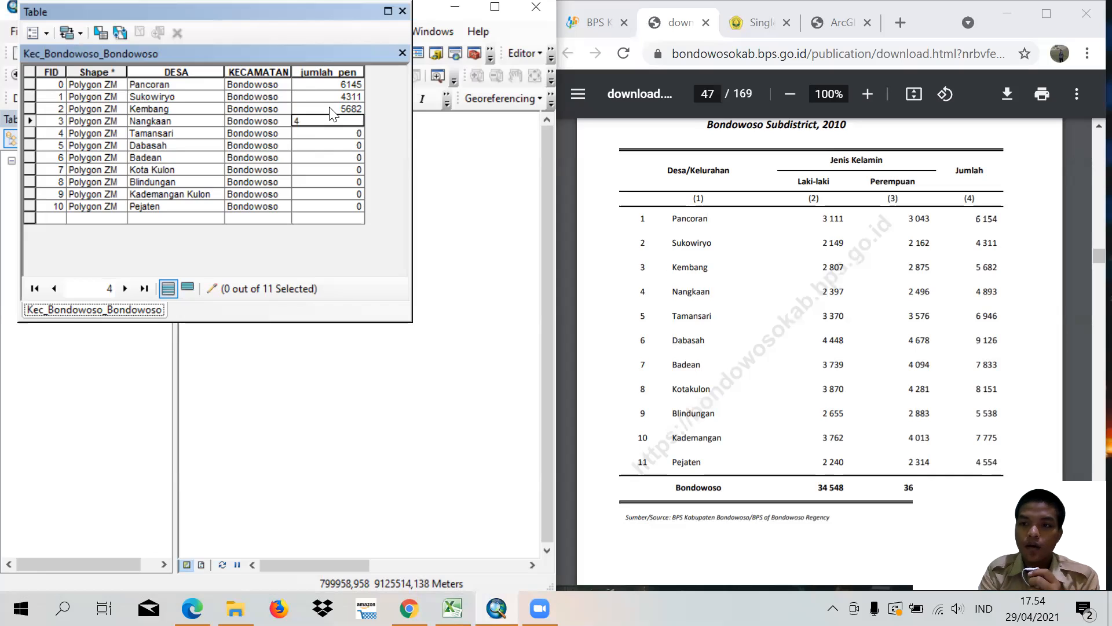
pyautogui.write('89')
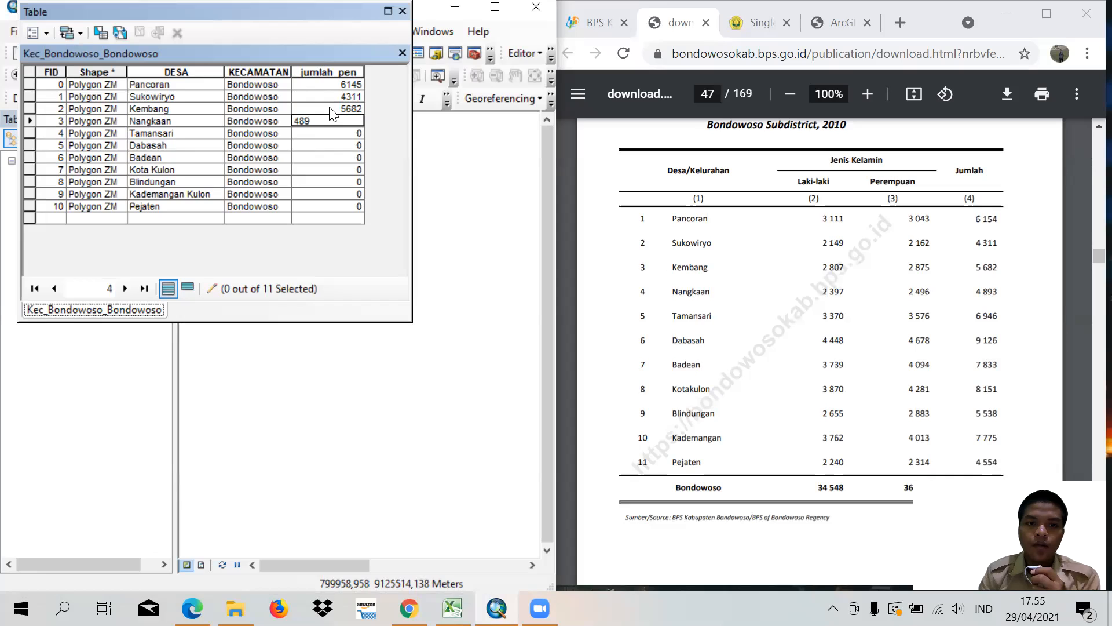
pyautogui.write('3')
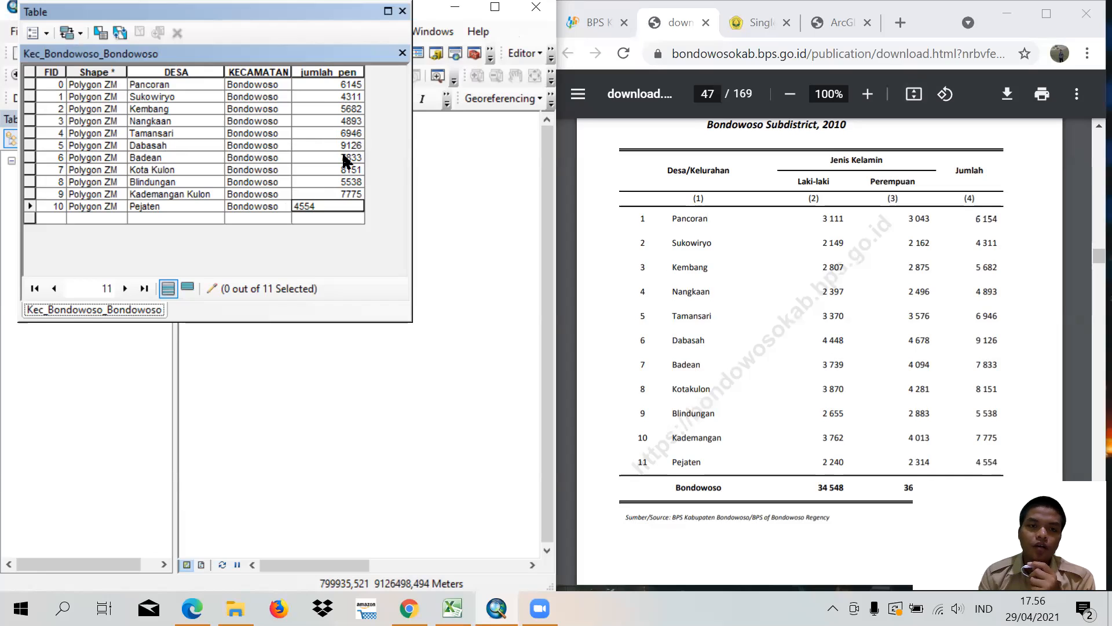
pyautogui.click(287, 73)
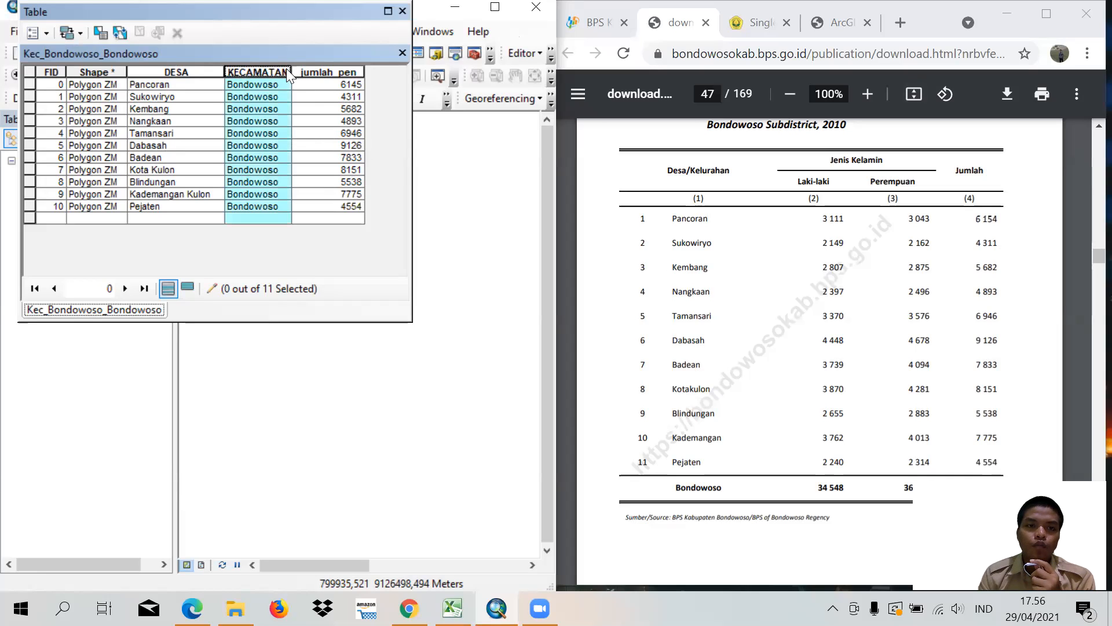
pyautogui.click(323, 73)
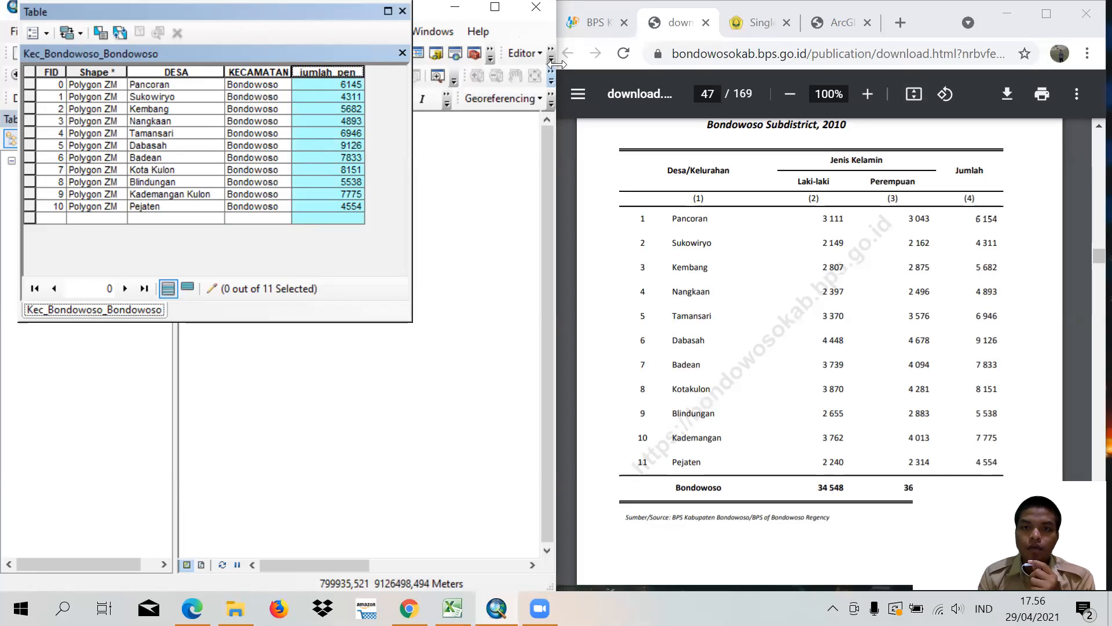
# Step: Minimize the browser, maximize ArcMap, close the attribute table, and stop the edit session, saving the edits
pyautogui.click(1084, 36)
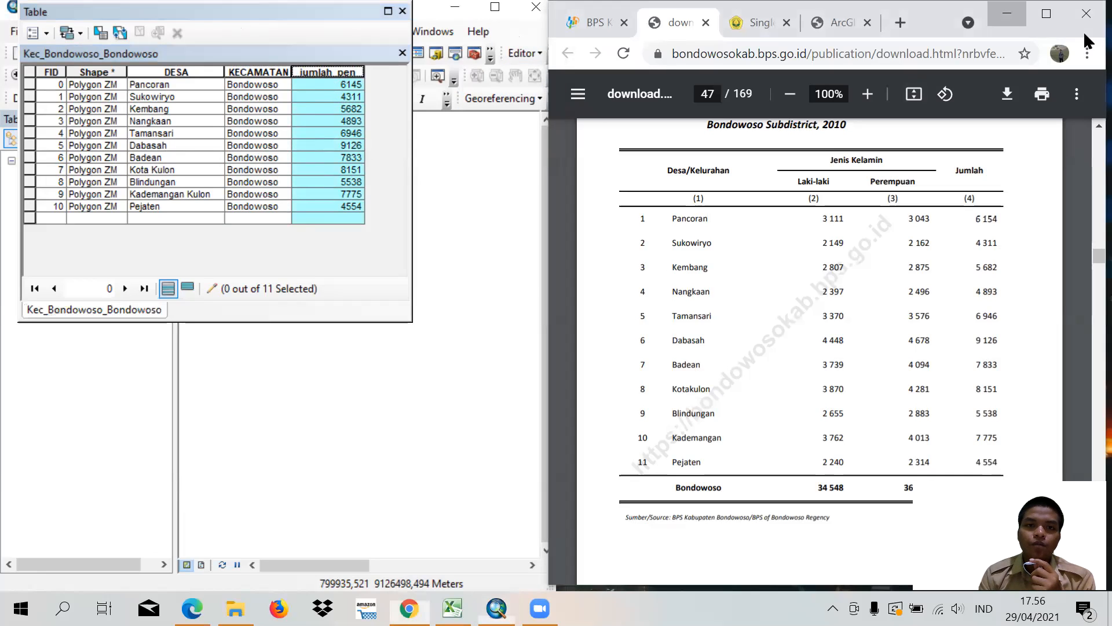
pyautogui.doubleClick(424, 16)
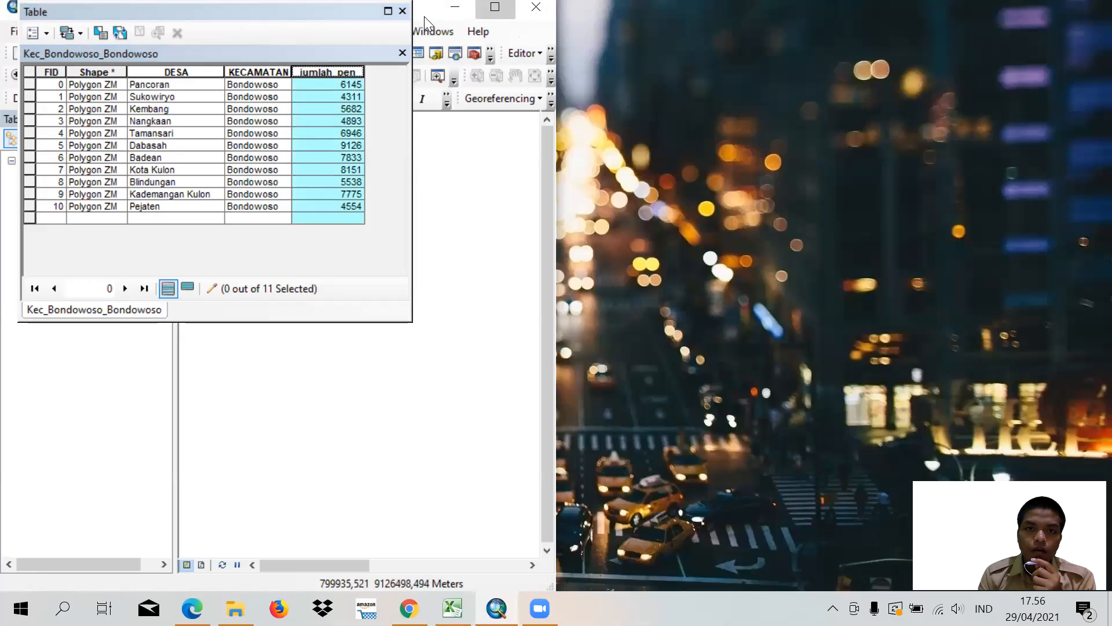
pyautogui.click(397, 14)
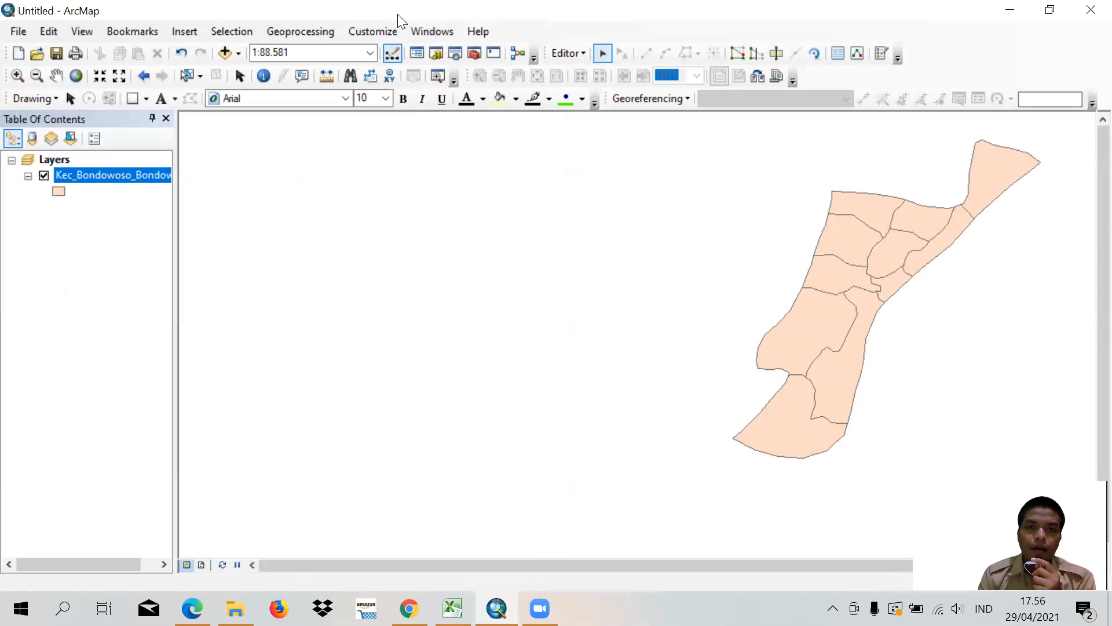
pyautogui.click(577, 54)
pyautogui.click(598, 92)
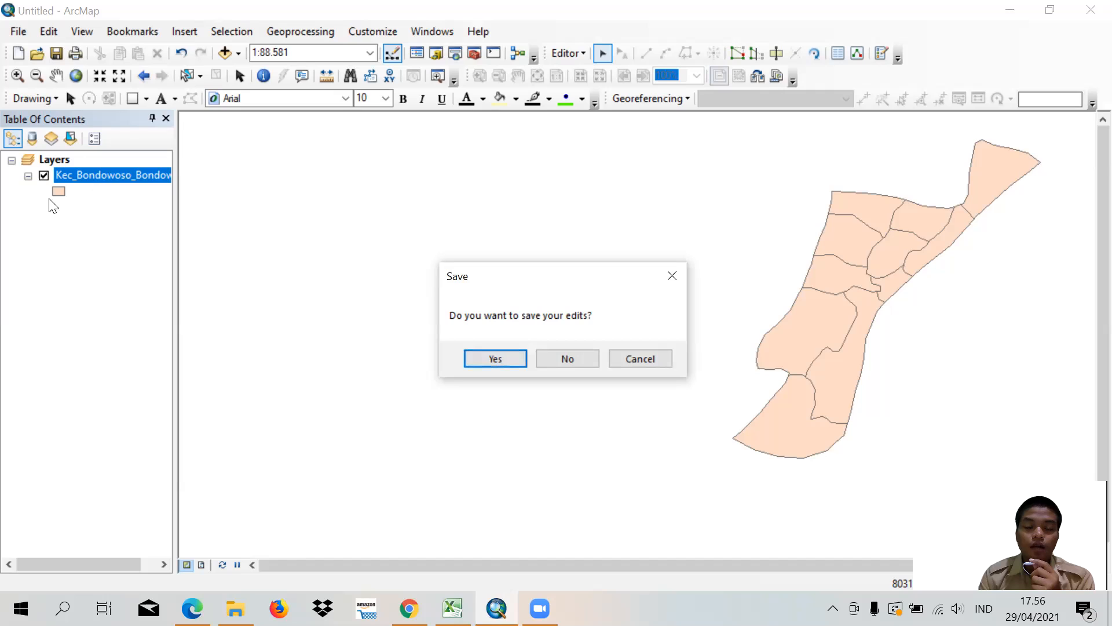
pyautogui.click(490, 356)
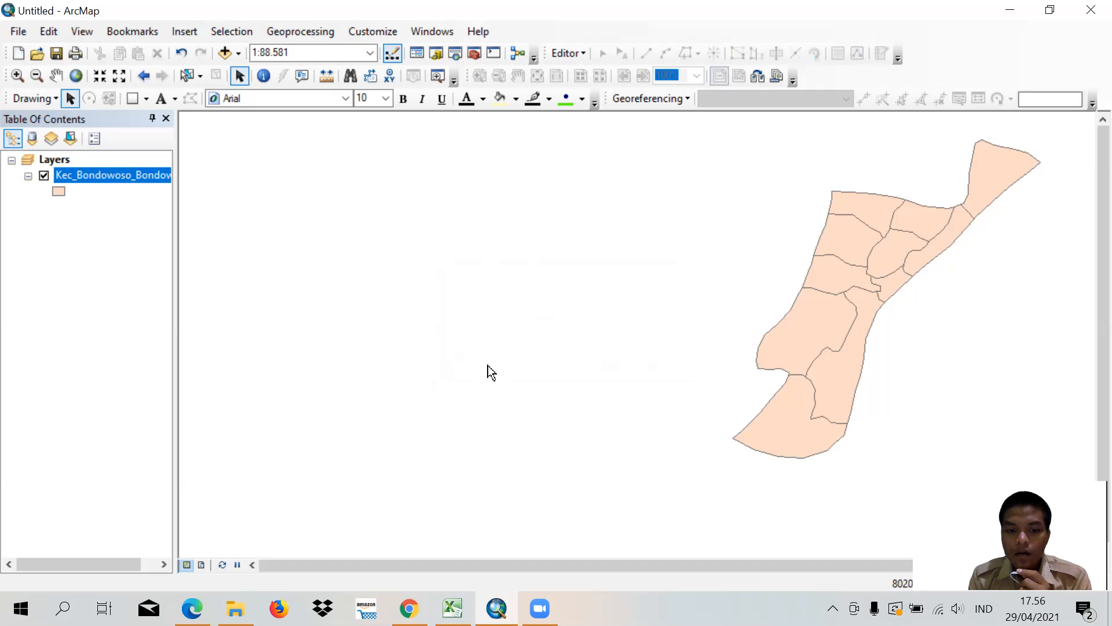
# Step: Switch to Excel and examine the village school counts in the DATA SEKOLAH BONDOWOSO workbook
pyautogui.click(452, 608)
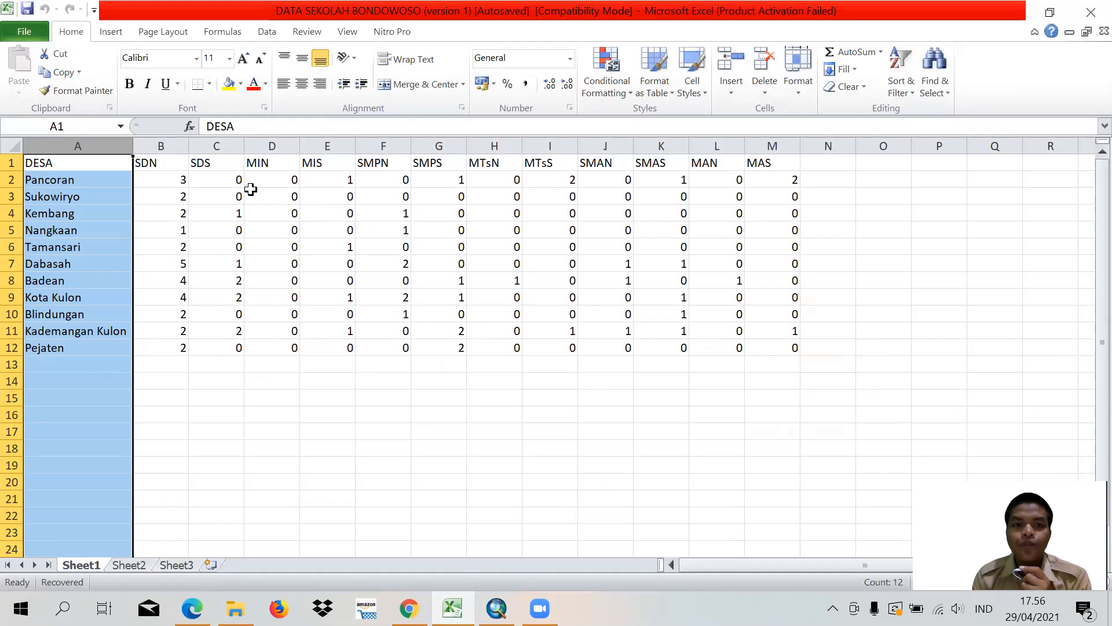
pyautogui.click(207, 365)
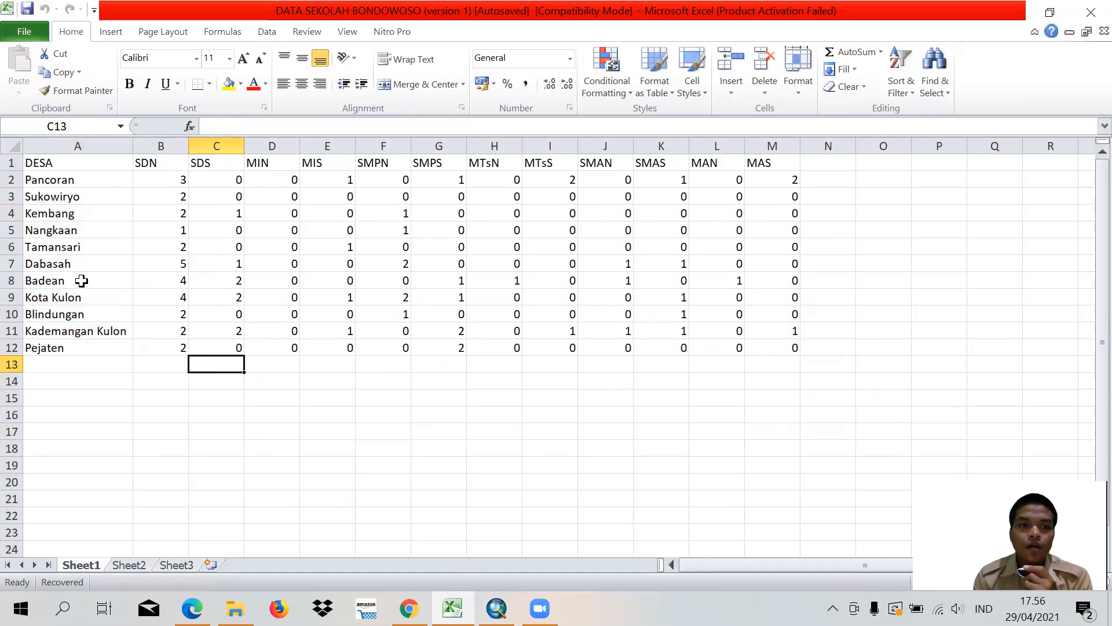
# Step: Select Excel 97-2003 Workbook as the format for saving a copy of the school workbook, and cancel the save
pyautogui.click(11, 34)
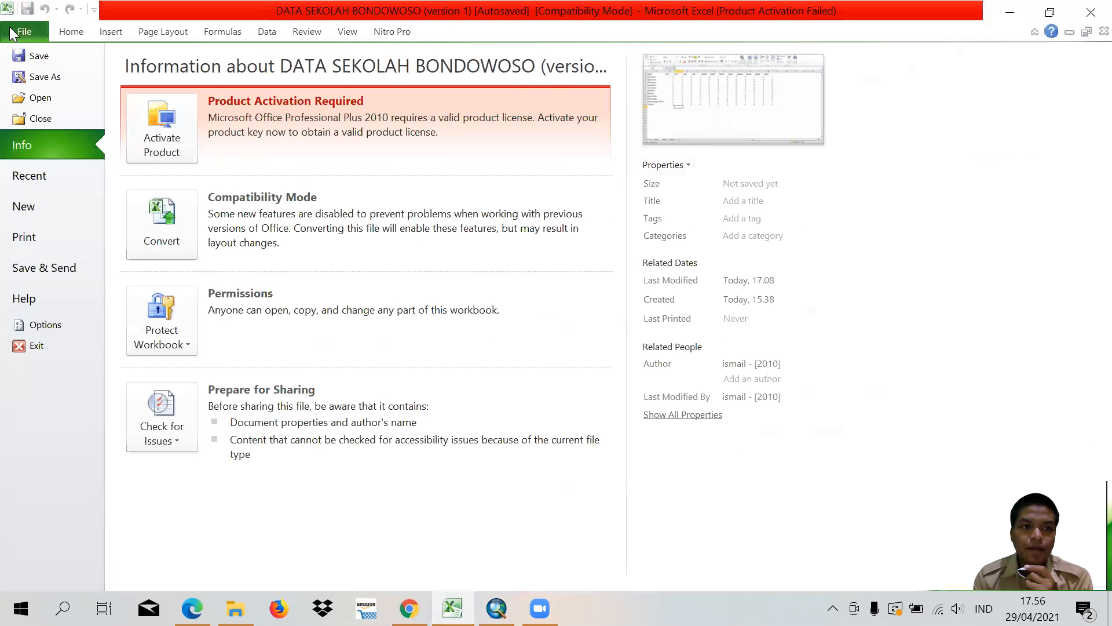
pyautogui.click(45, 76)
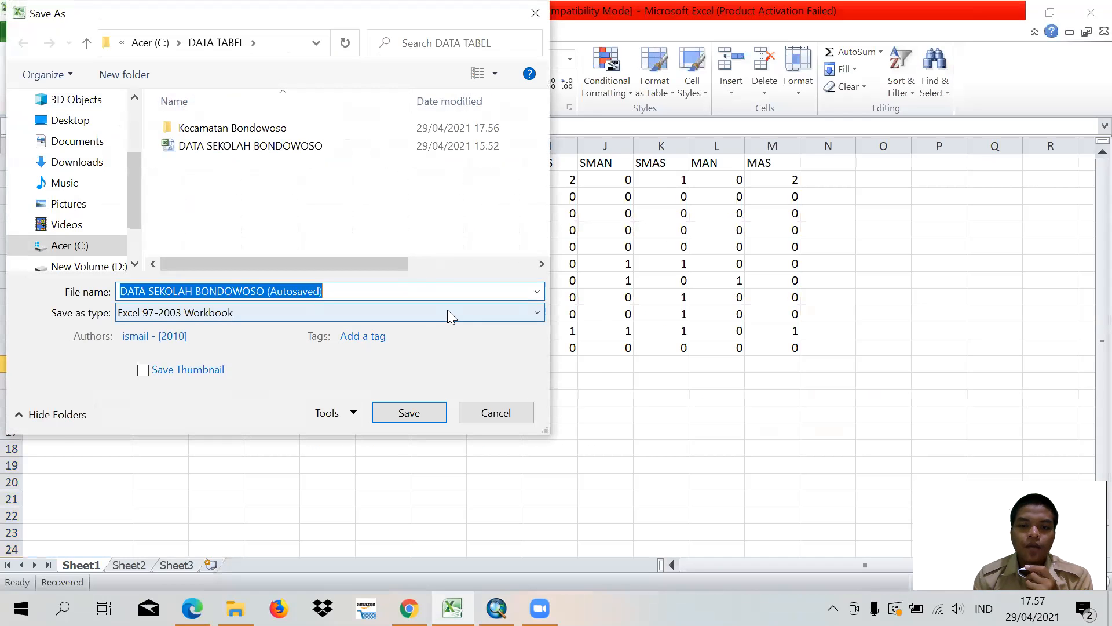
pyautogui.click(450, 314)
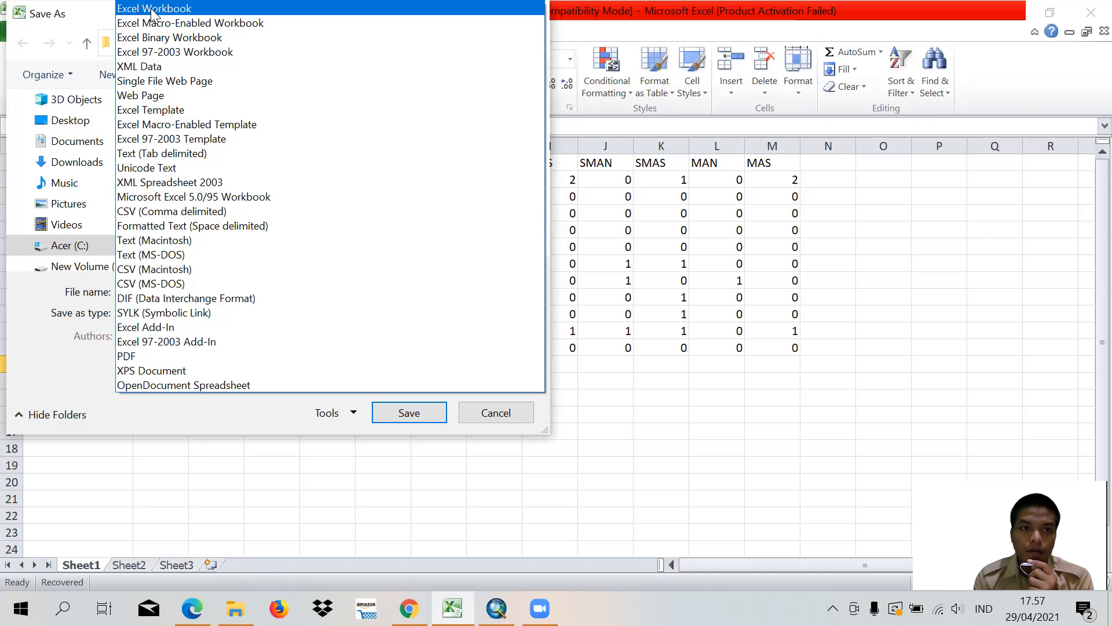
pyautogui.click(182, 53)
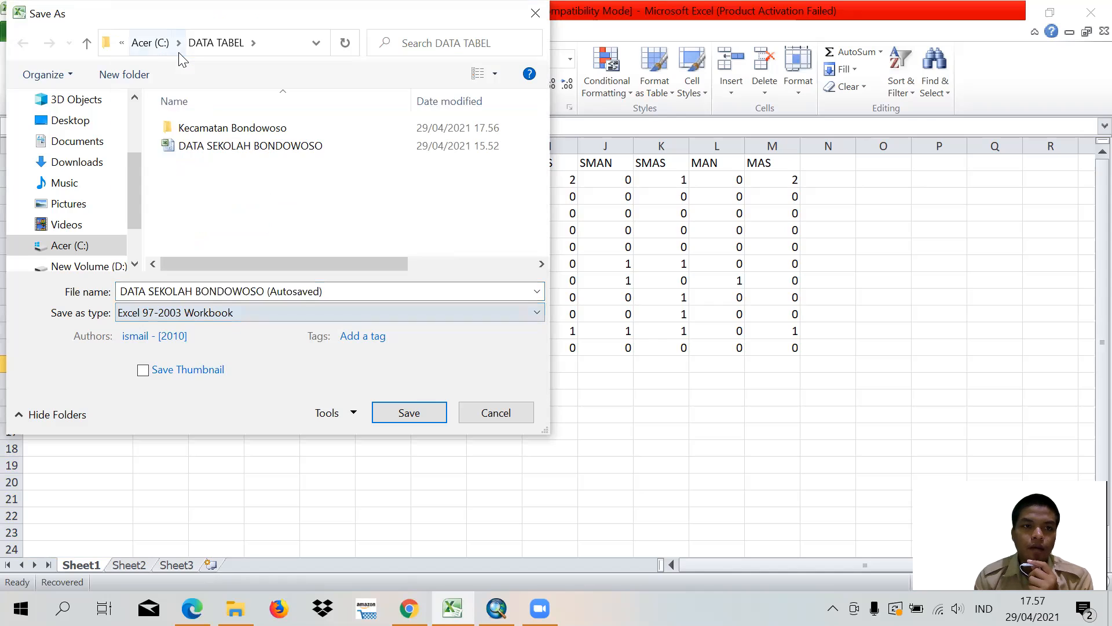
pyautogui.click(485, 416)
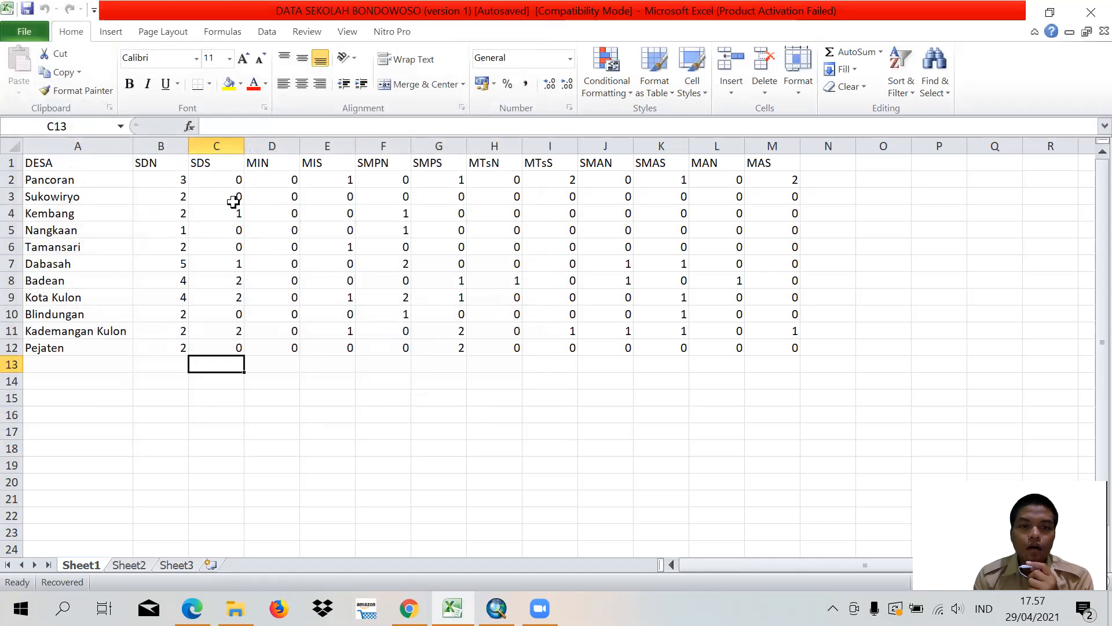
# Step: Examine the SDN, SDS and MIN school counts for Pancoran and Sukowiryo in Sheet1
pyautogui.click(163, 177)
pyautogui.click(239, 180)
pyautogui.click(295, 199)
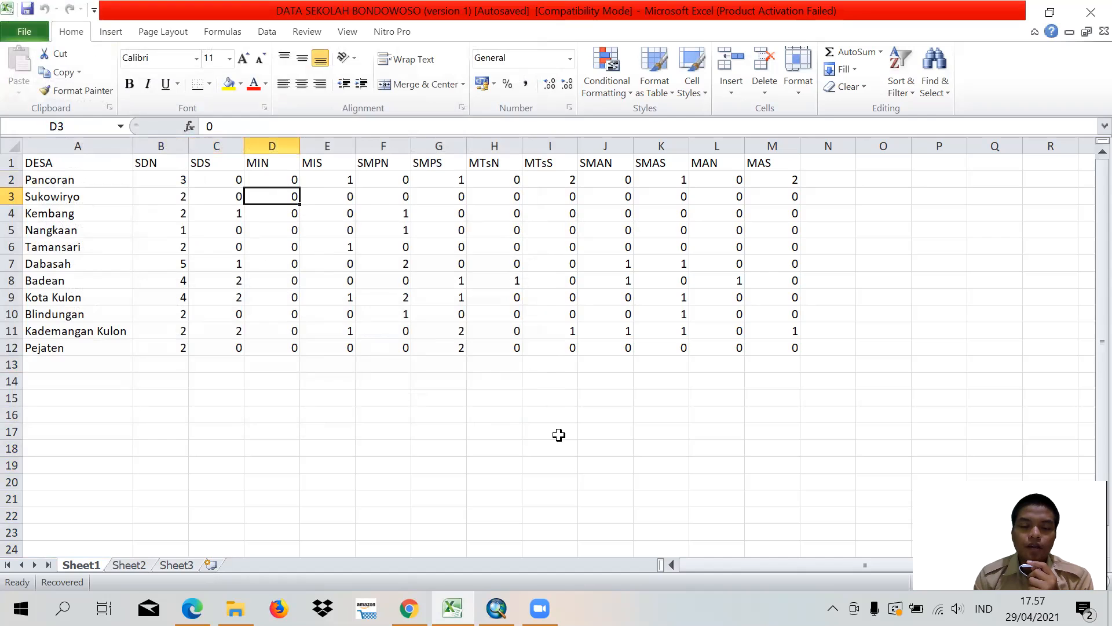
# Step: View the Kecamatan Bondowoso Dalam Angka 2020 publication page in Chrome, and return to Excel to select the DESA column
pyautogui.click(408, 608)
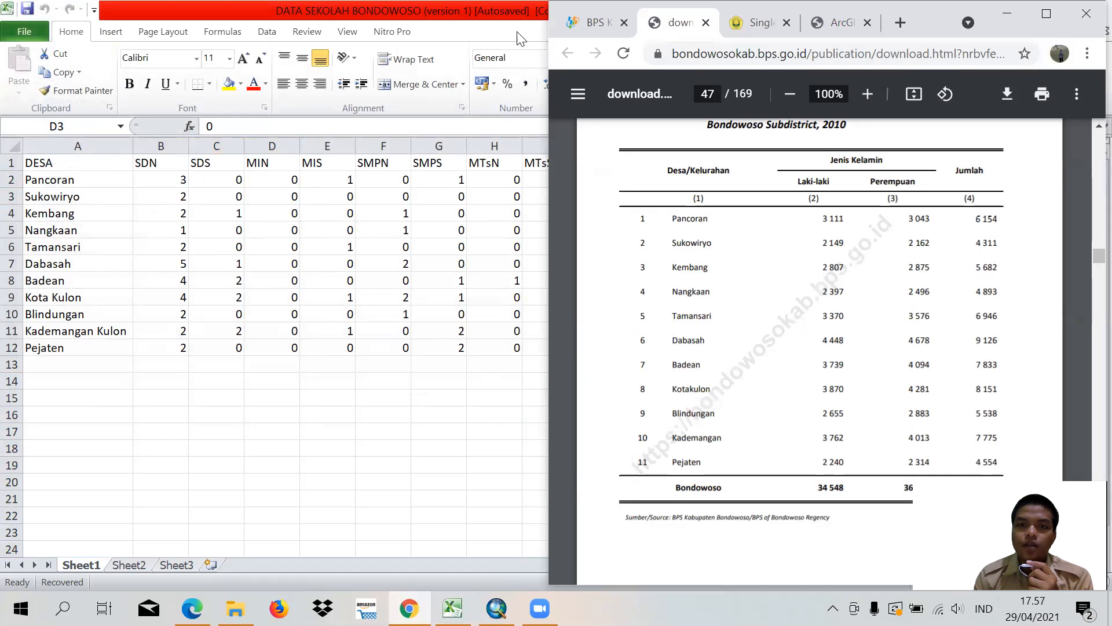
pyautogui.click(592, 23)
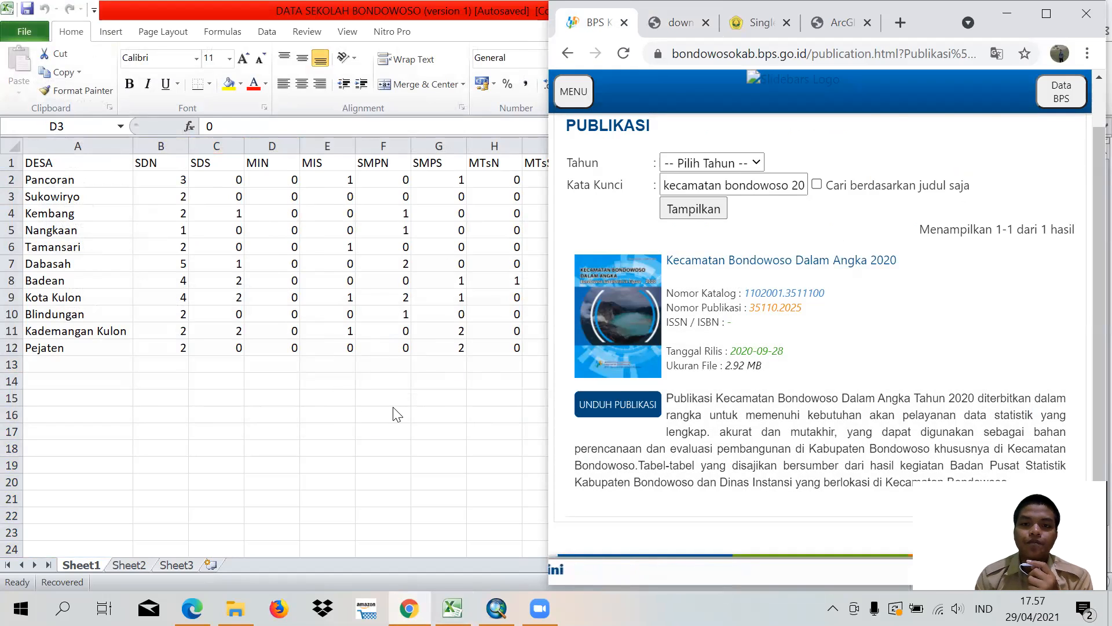
pyautogui.hotkey('alt', 'Tab')
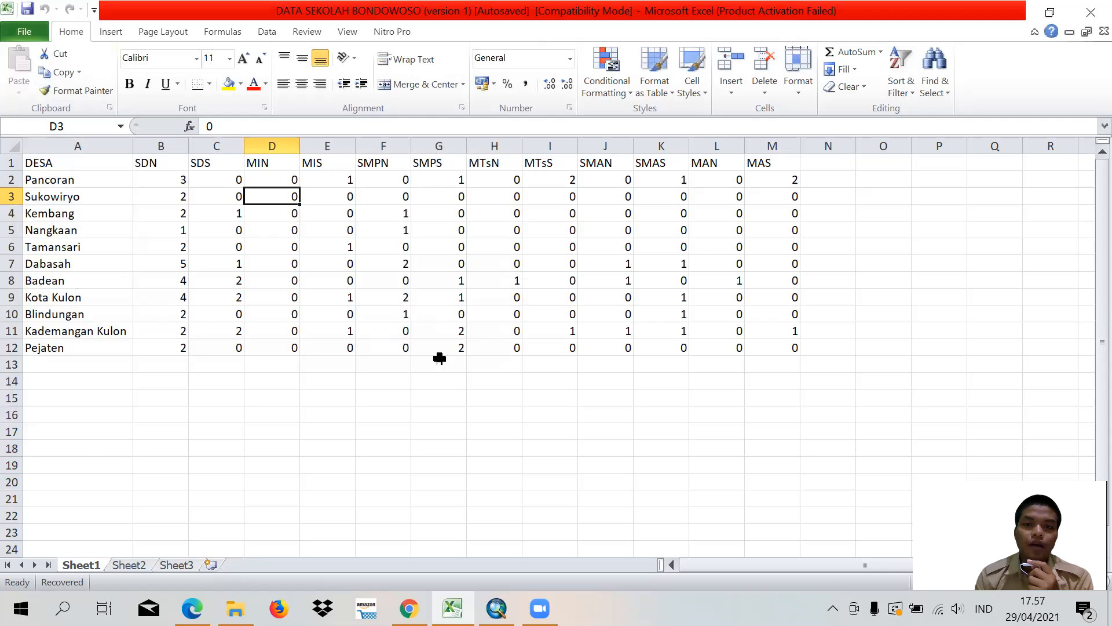
pyautogui.click(49, 143)
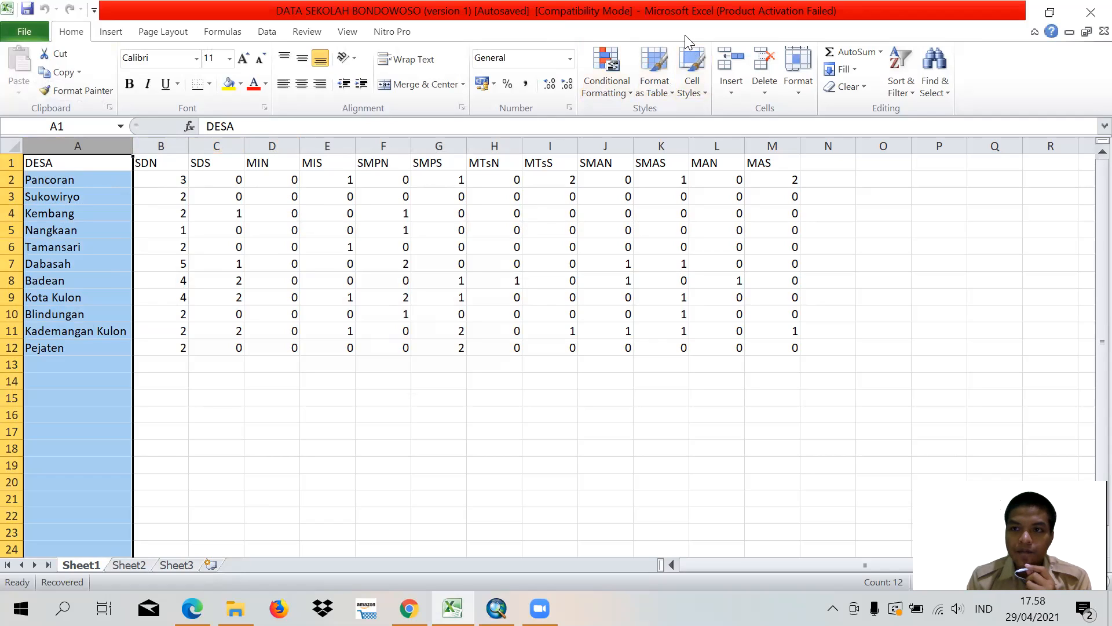
# Step: Switch to ArcMap, examine the DESA column in the Kec_Bondowoso_Bondowoso attribute table, and return to the DESA column in Excel
pyautogui.hotkey('alt', 'Tab')
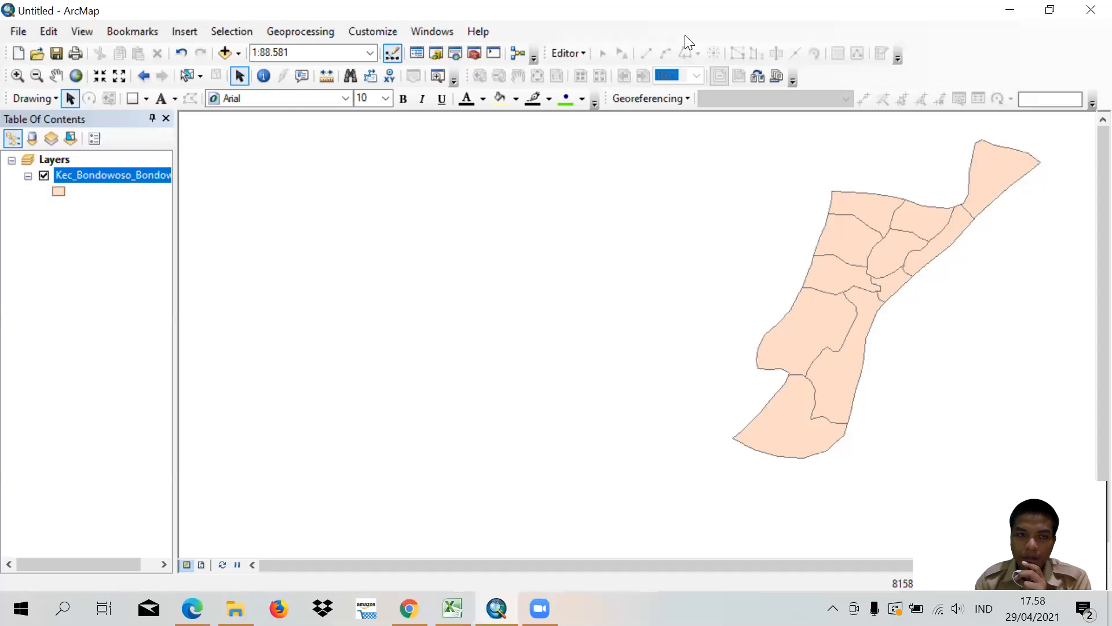
pyautogui.rightClick(77, 178)
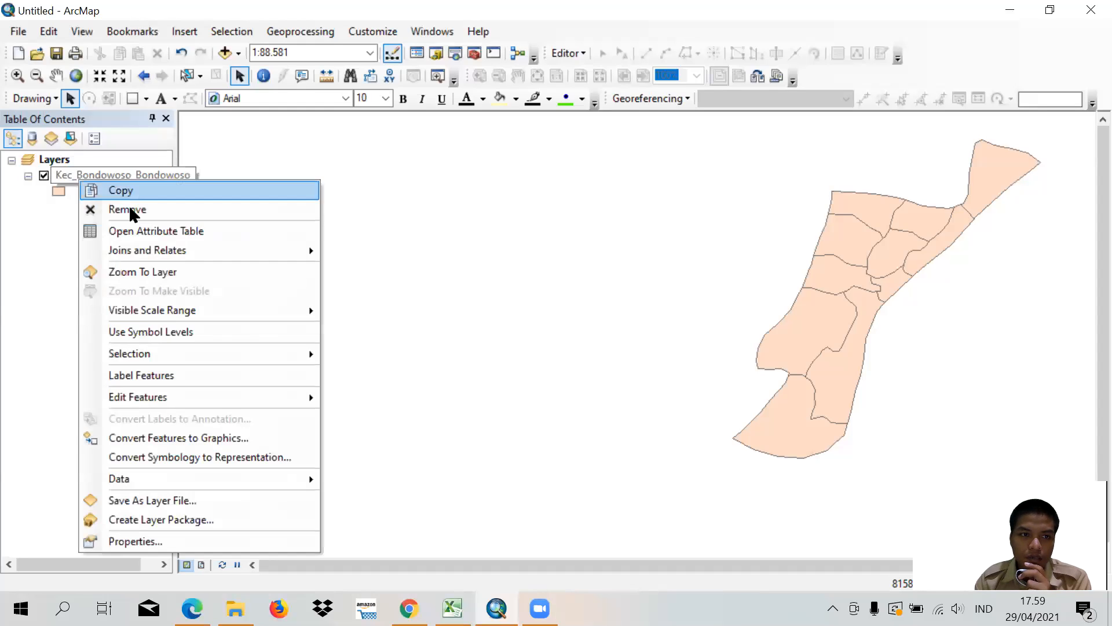
pyautogui.click(157, 231)
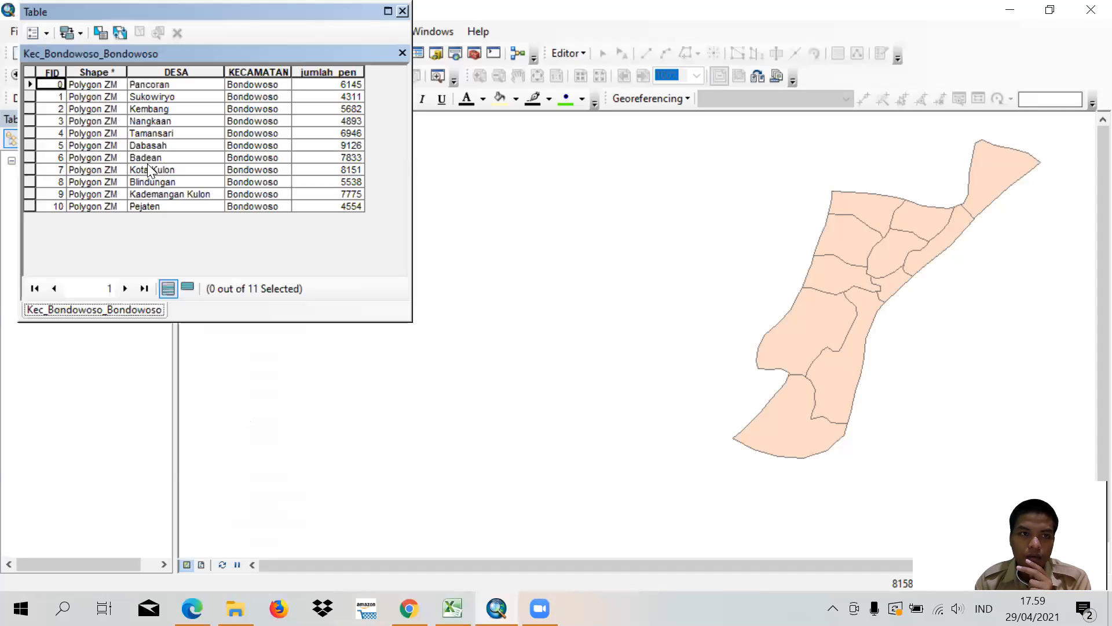
pyautogui.click(169, 71)
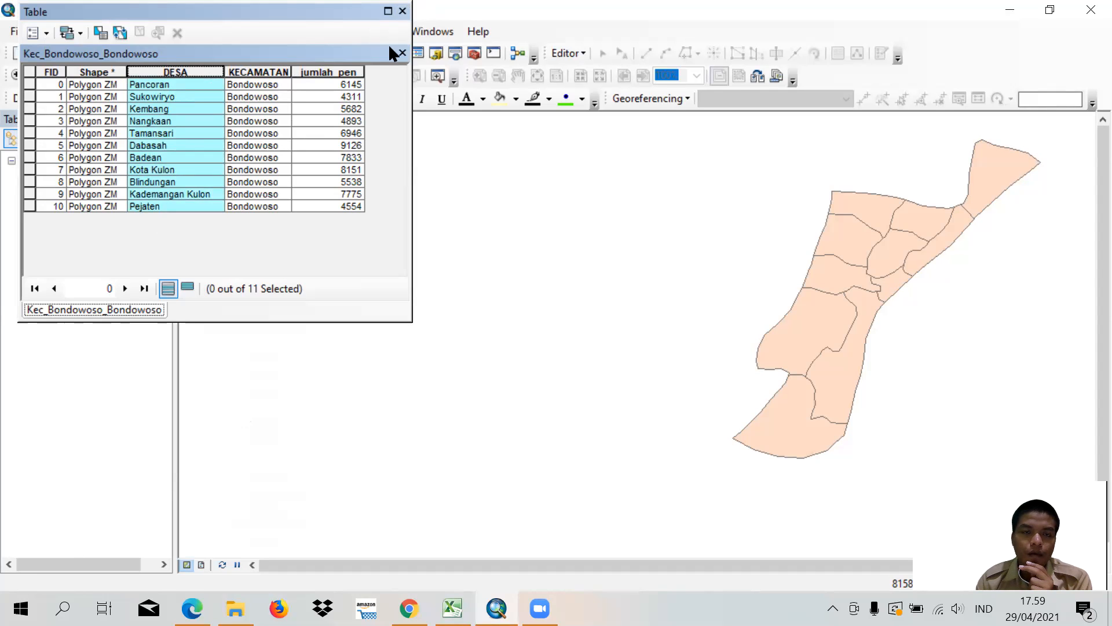
pyautogui.click(402, 11)
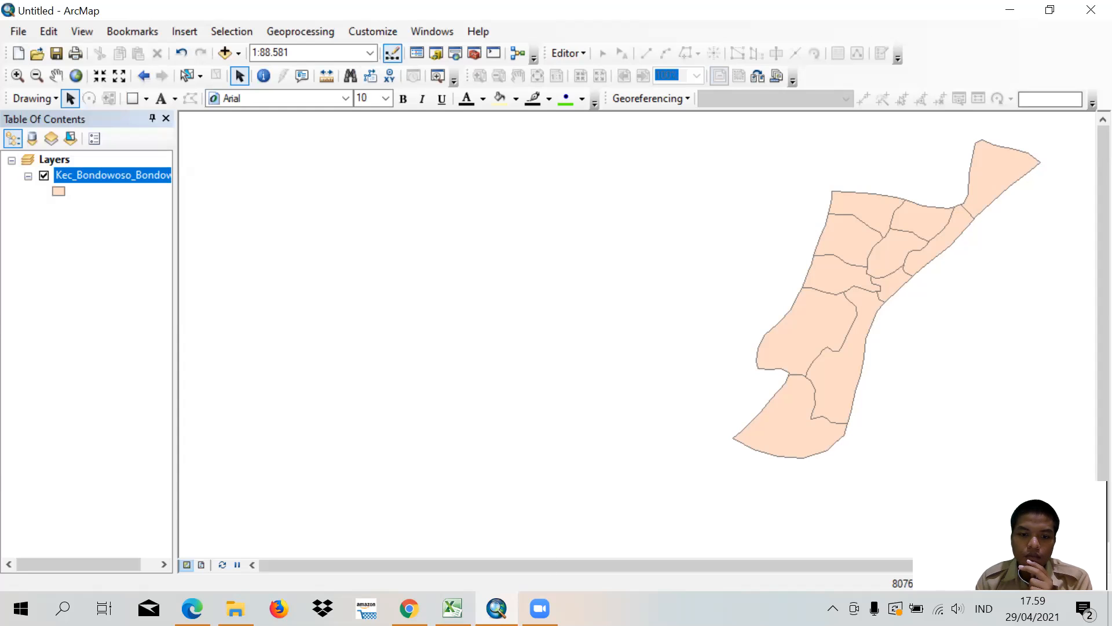
pyautogui.hotkey('alt', 'Tab')
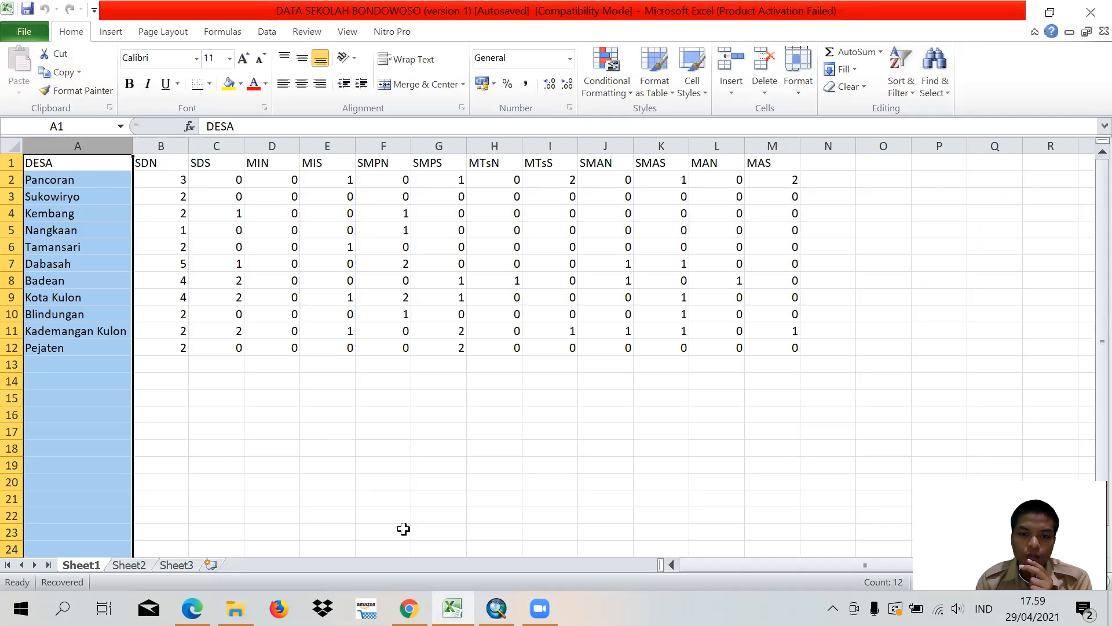
# Step: In ArcMap, start a join of attributes from a table on the Kec_Bondowoso_Bondowoso layer, based on its DESA field
pyautogui.click(496, 608)
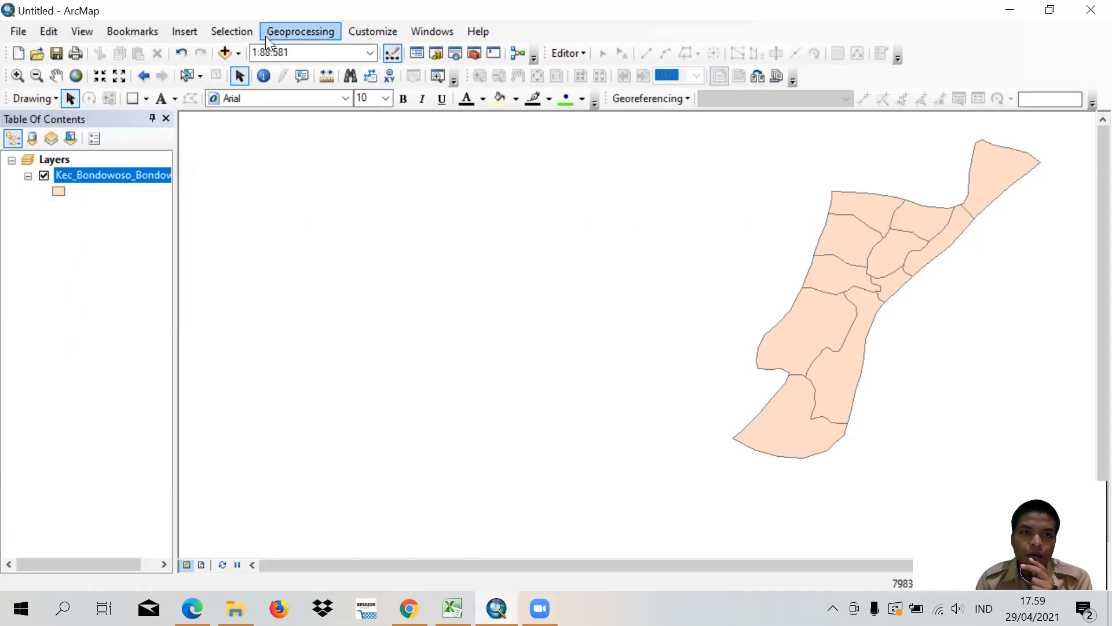
pyautogui.rightClick(108, 175)
pyautogui.moveTo(235, 246)
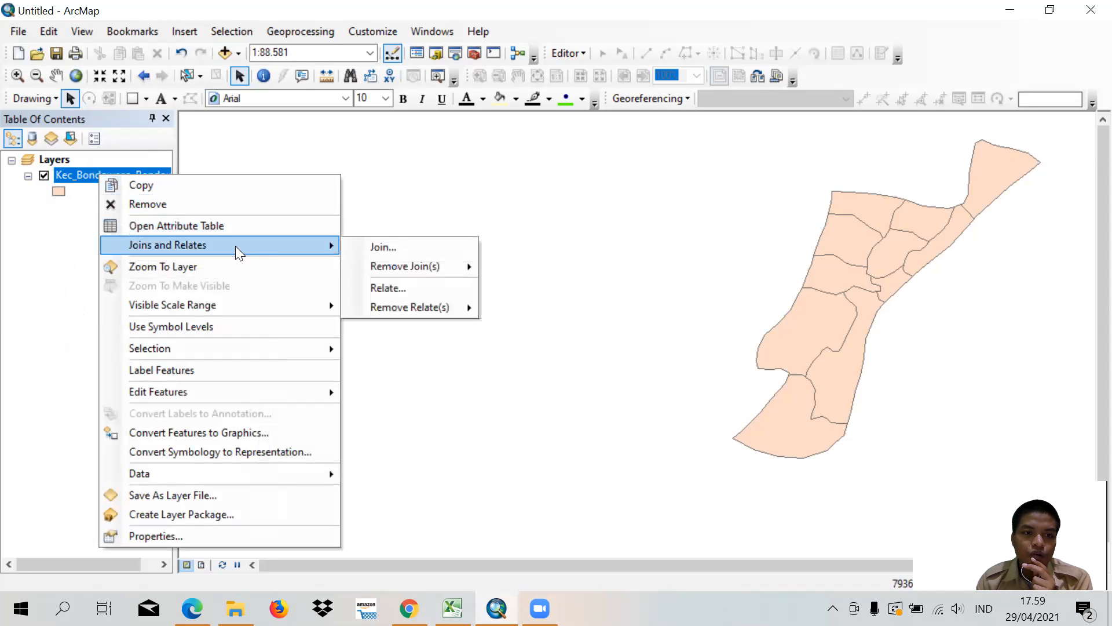
pyautogui.click(398, 247)
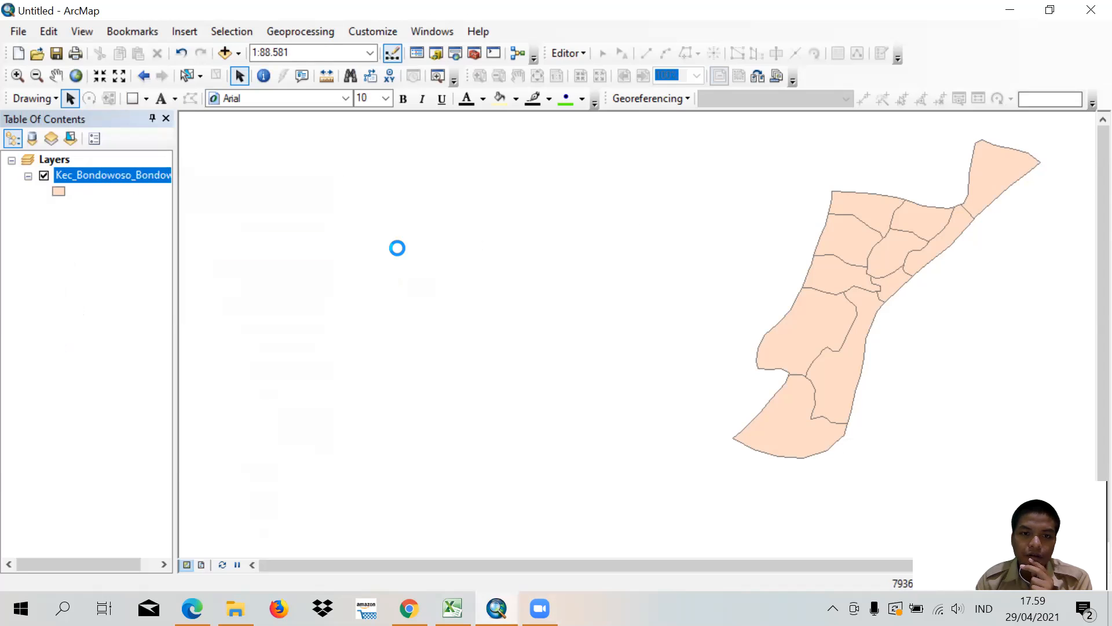
pyautogui.click(600, 182)
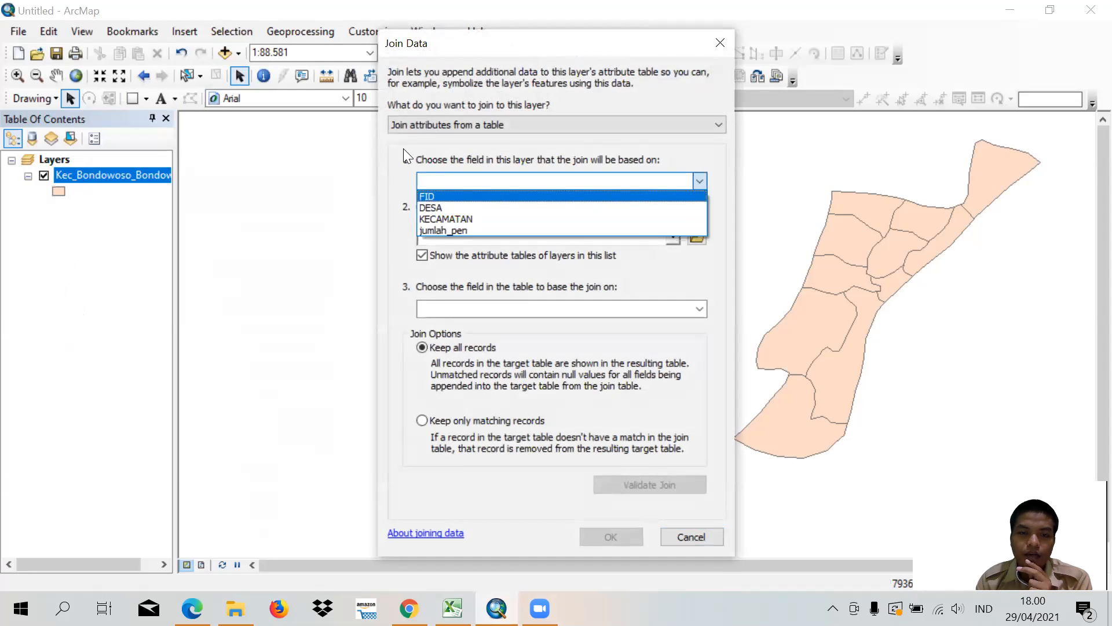
pyautogui.click(433, 207)
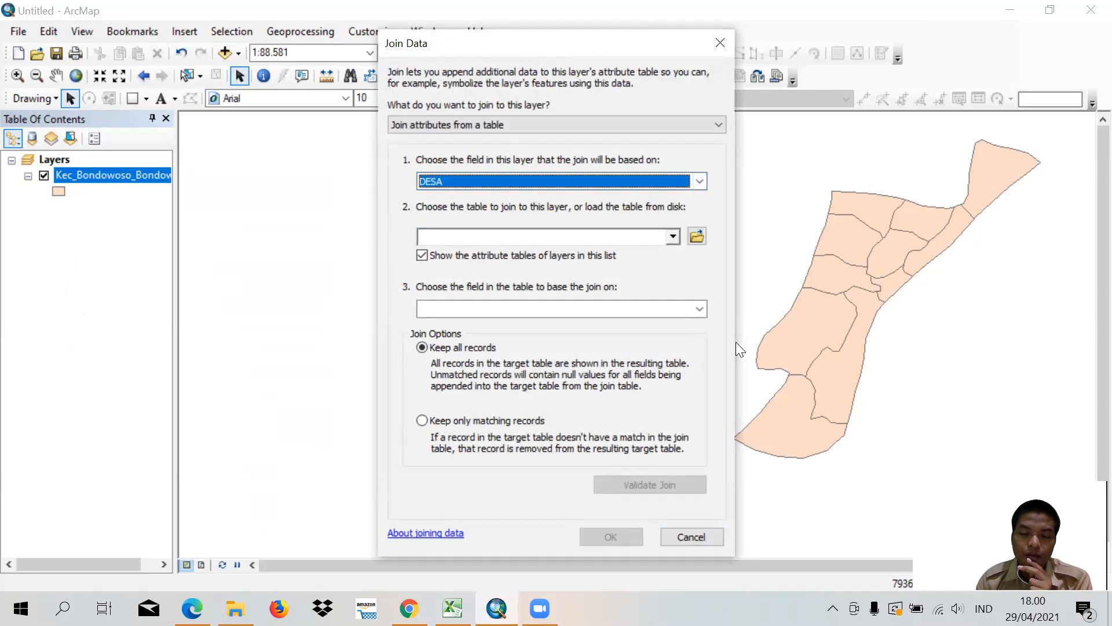
# Step: Join Sheet1$ of DATA SEKOLAH BONDOWOSO.xls from C:\DATA TABEL by its DESA field, keeping all records, and validate the join
pyautogui.click(697, 236)
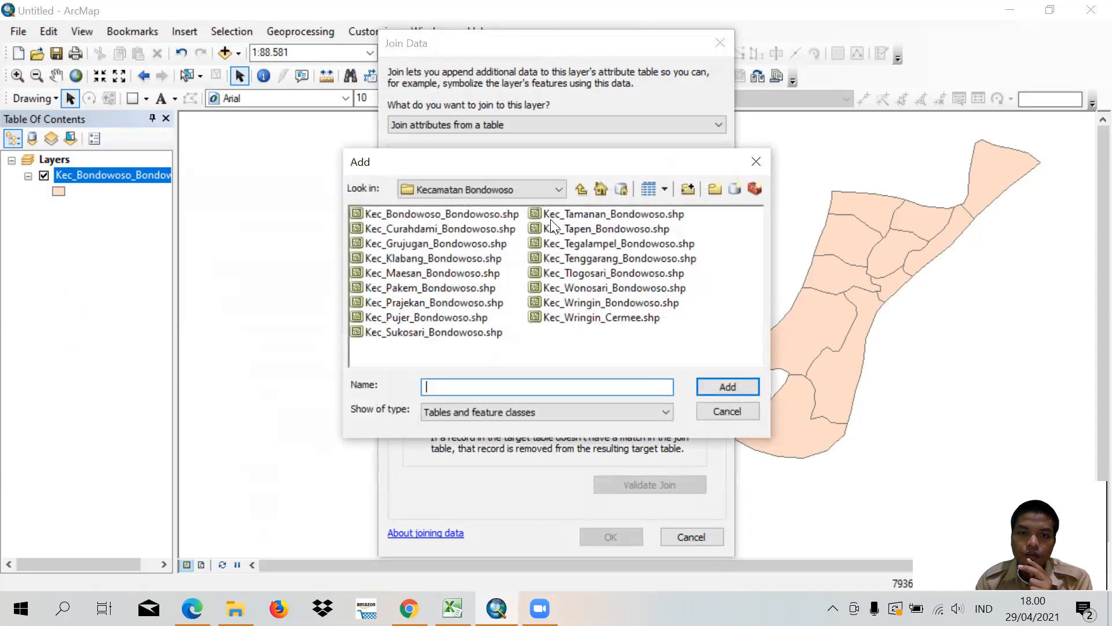
pyautogui.click(582, 189)
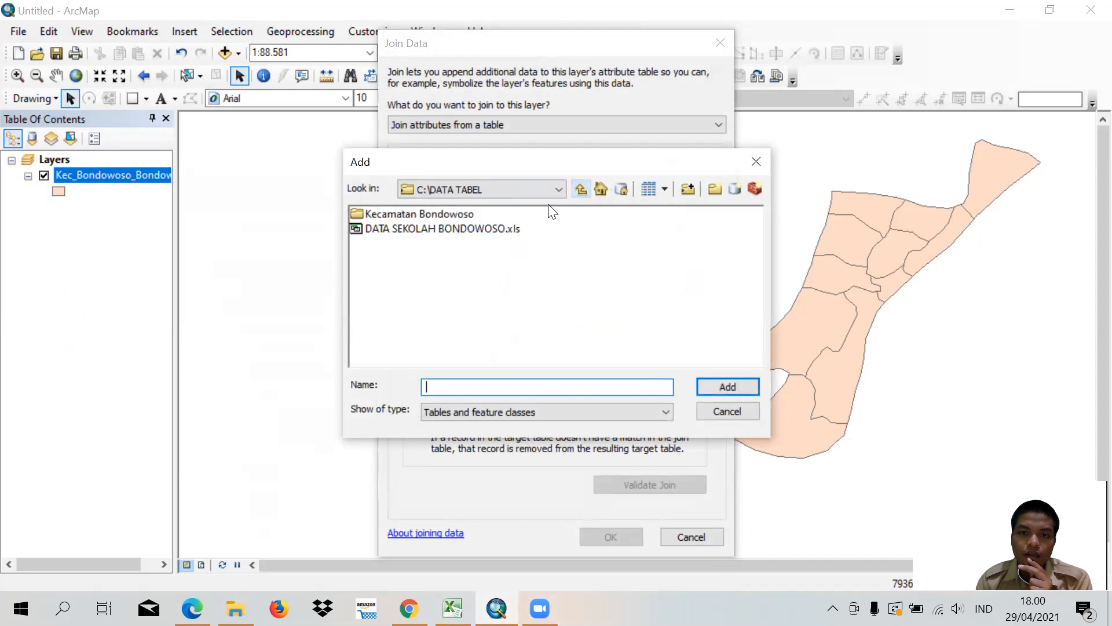
pyautogui.click(416, 230)
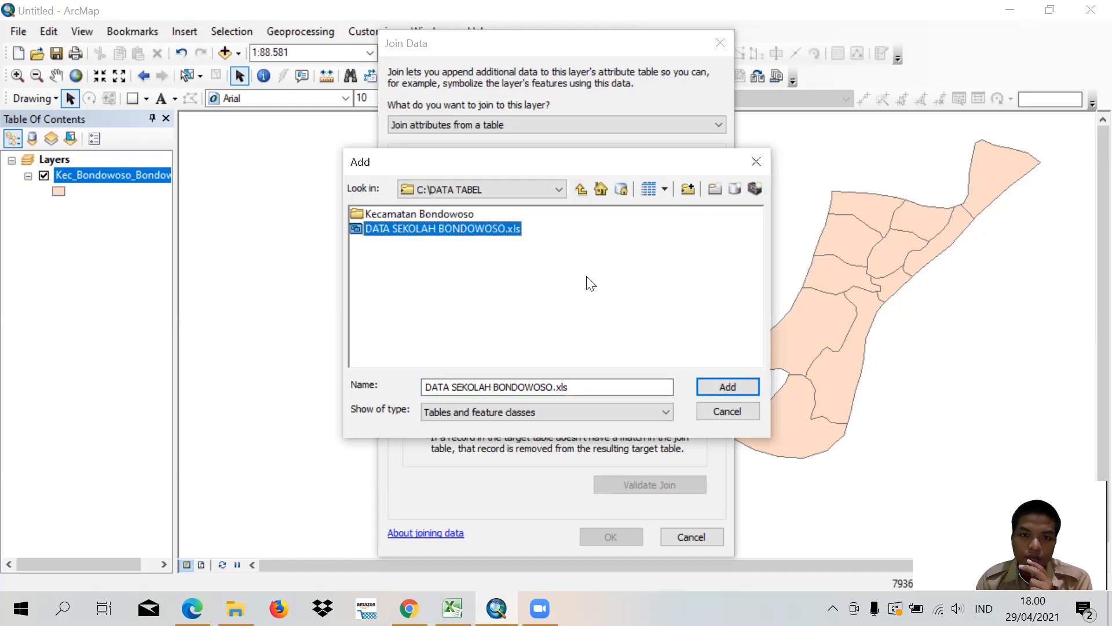
pyautogui.click(738, 384)
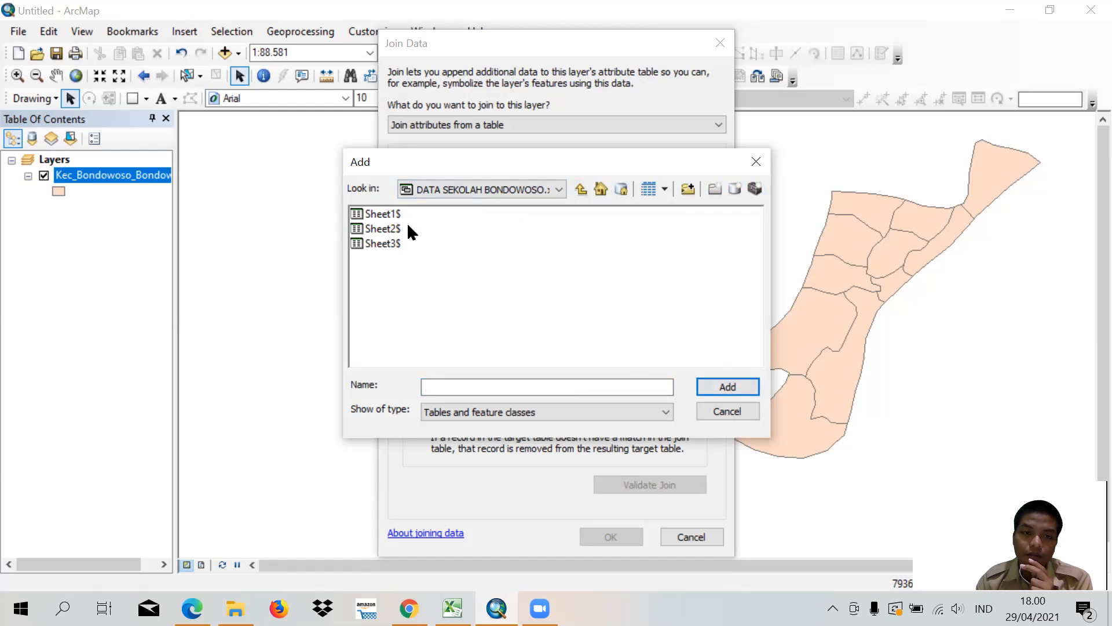
pyautogui.click(385, 219)
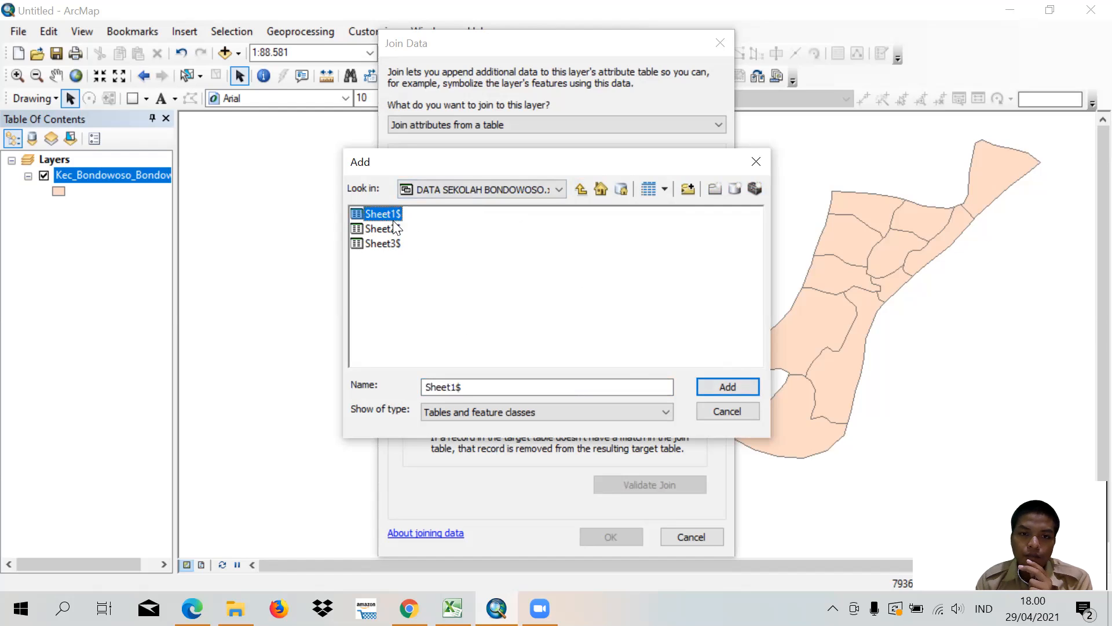
pyautogui.click(726, 386)
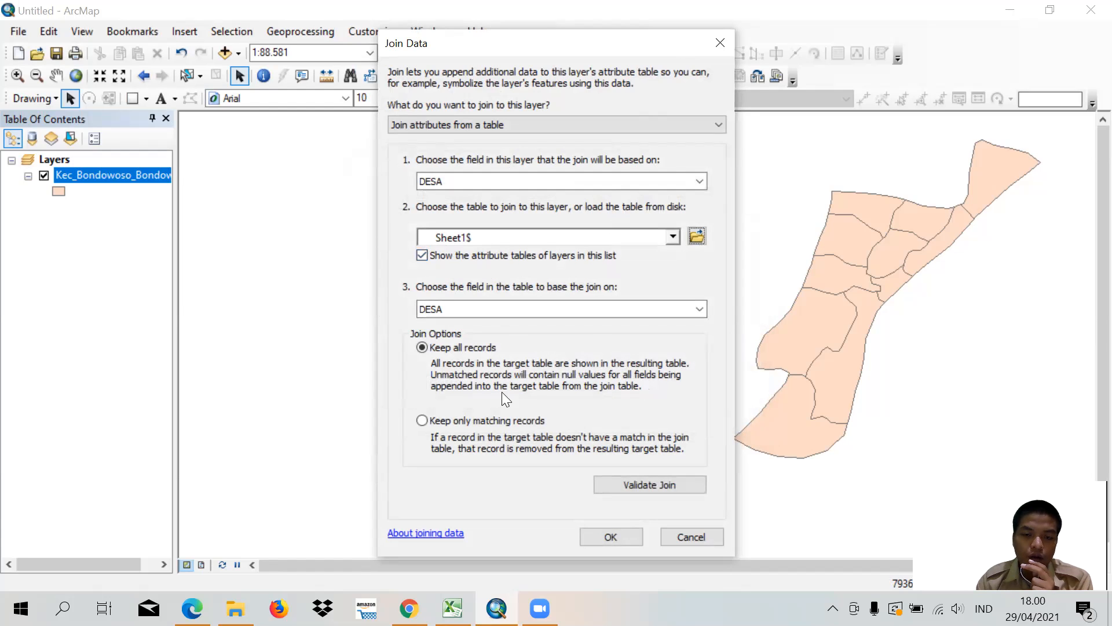
pyautogui.click(646, 486)
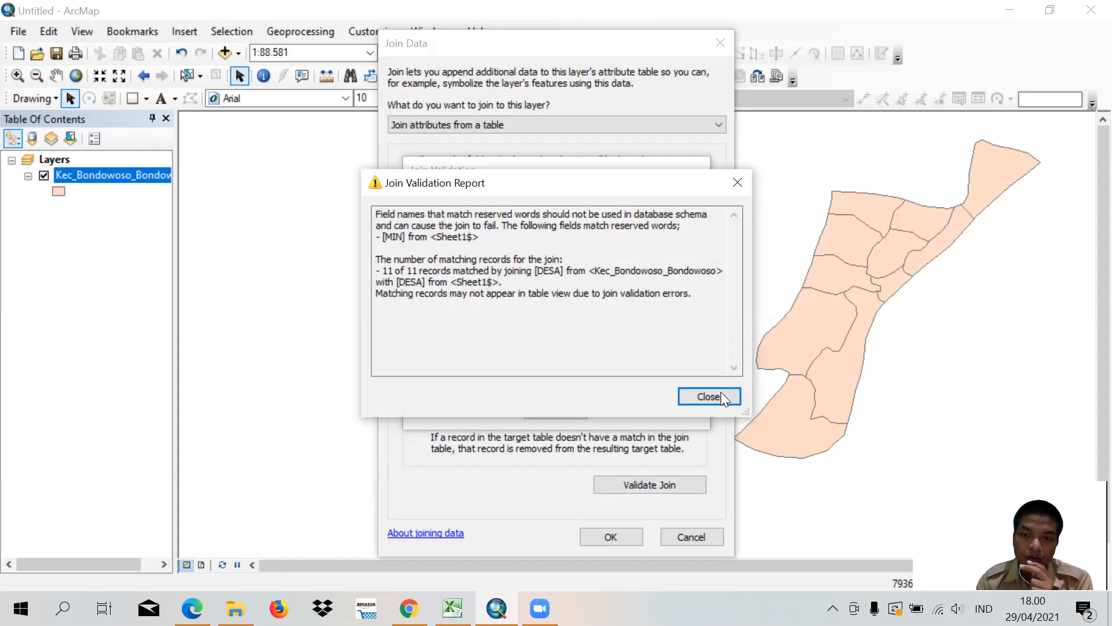
pyautogui.click(623, 535)
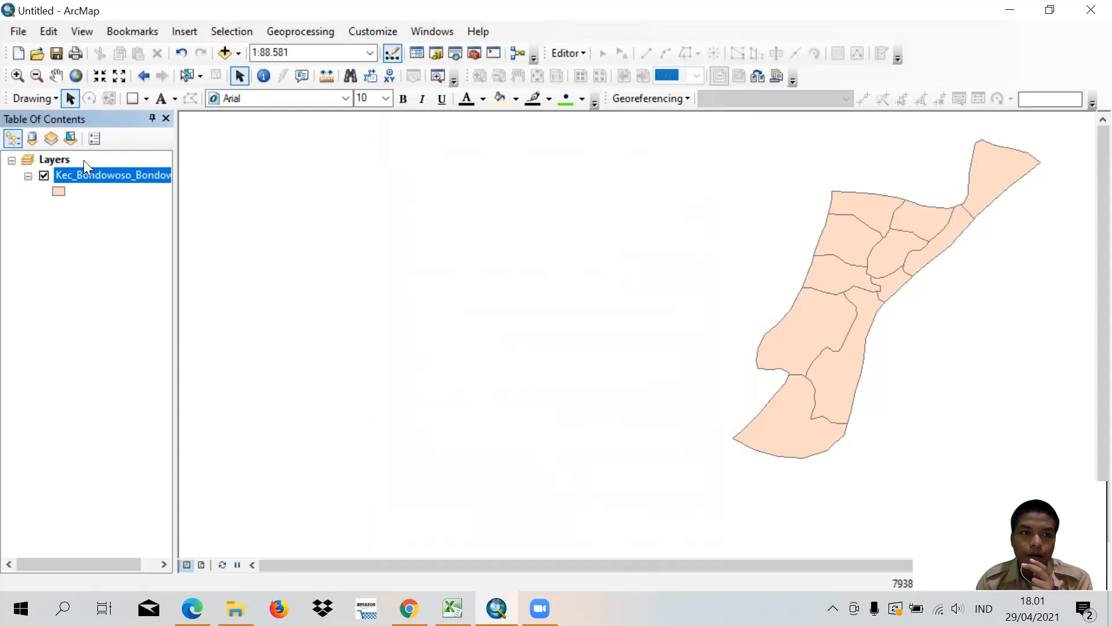
# Step: Examine the joined school columns beside the population field in the Kec_Bondowoso_Bondowoso attribute table, and close the table
pyautogui.rightClick(94, 172)
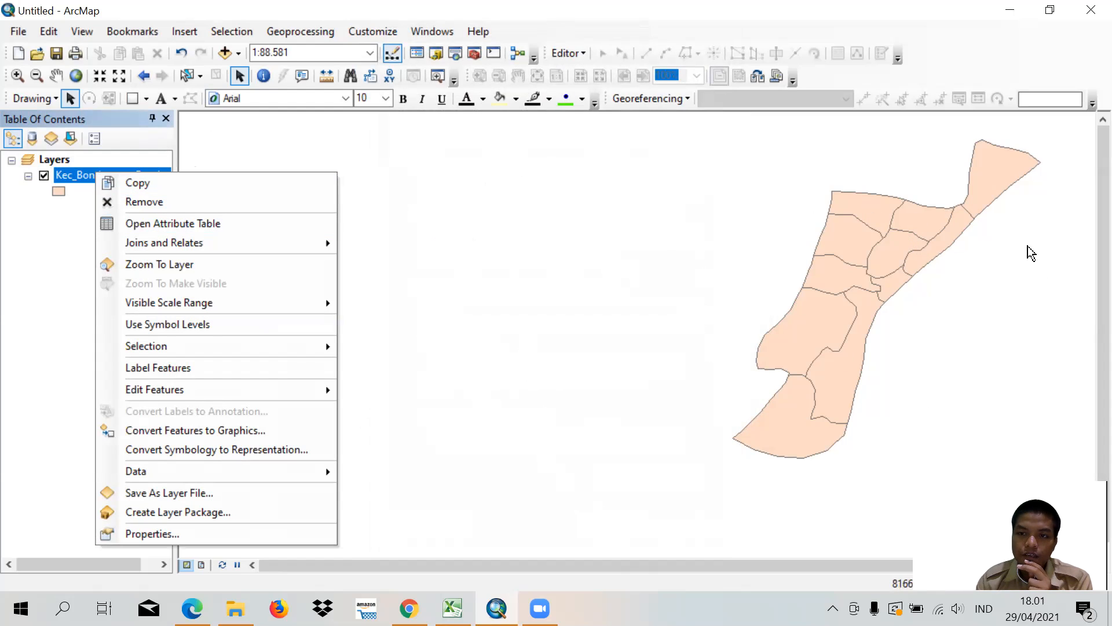
pyautogui.click(276, 222)
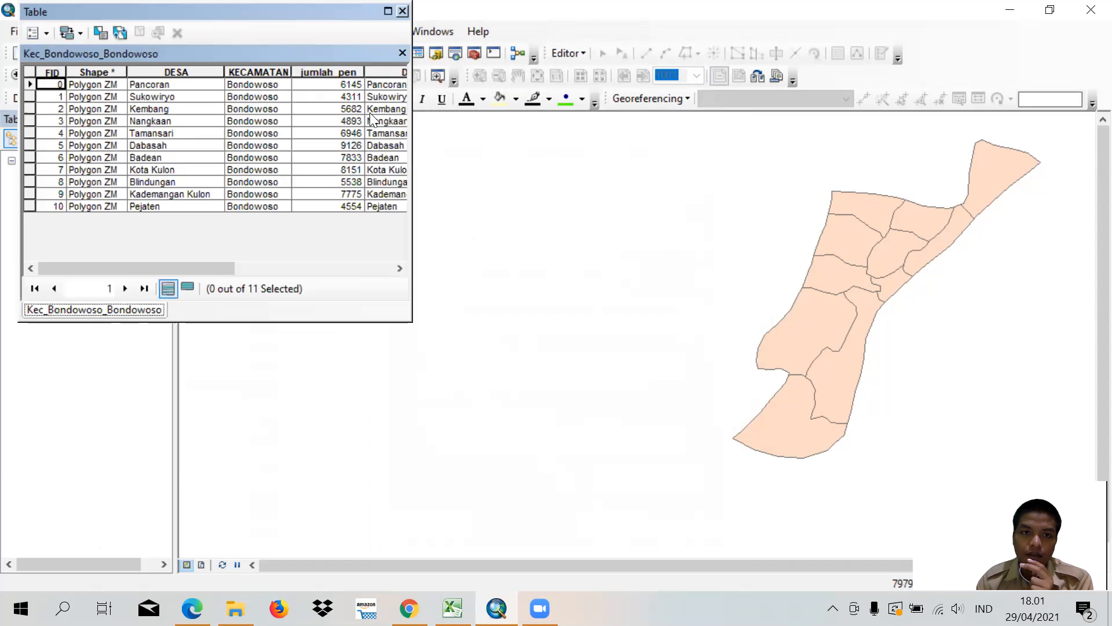
pyautogui.moveTo(207, 266); pyautogui.dragTo(327, 276)
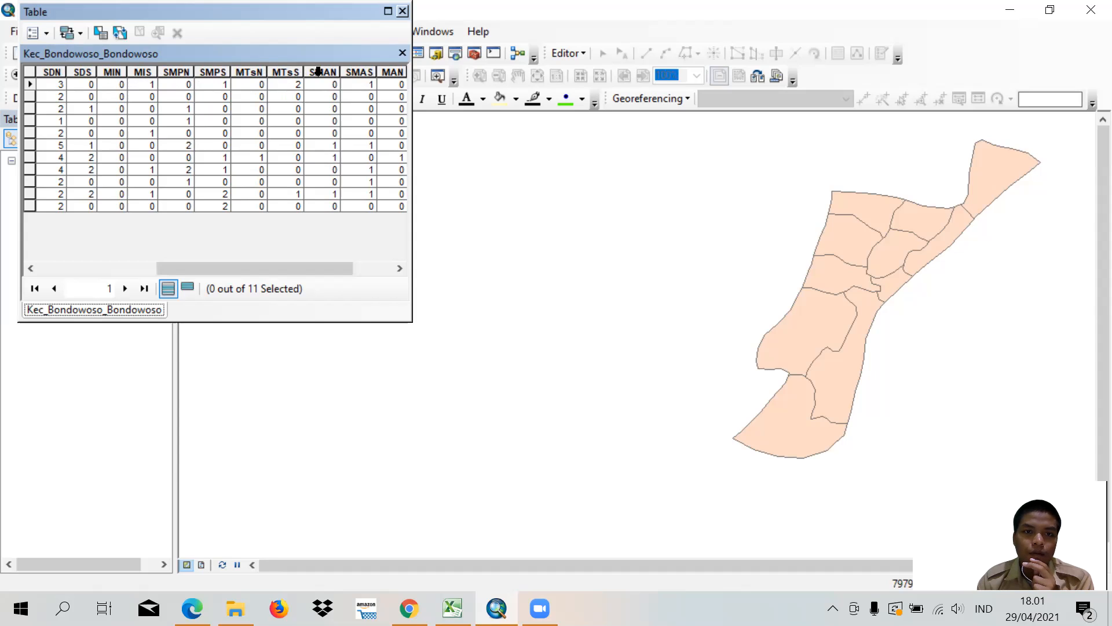
pyautogui.moveTo(290, 266); pyautogui.dragTo(264, 266)
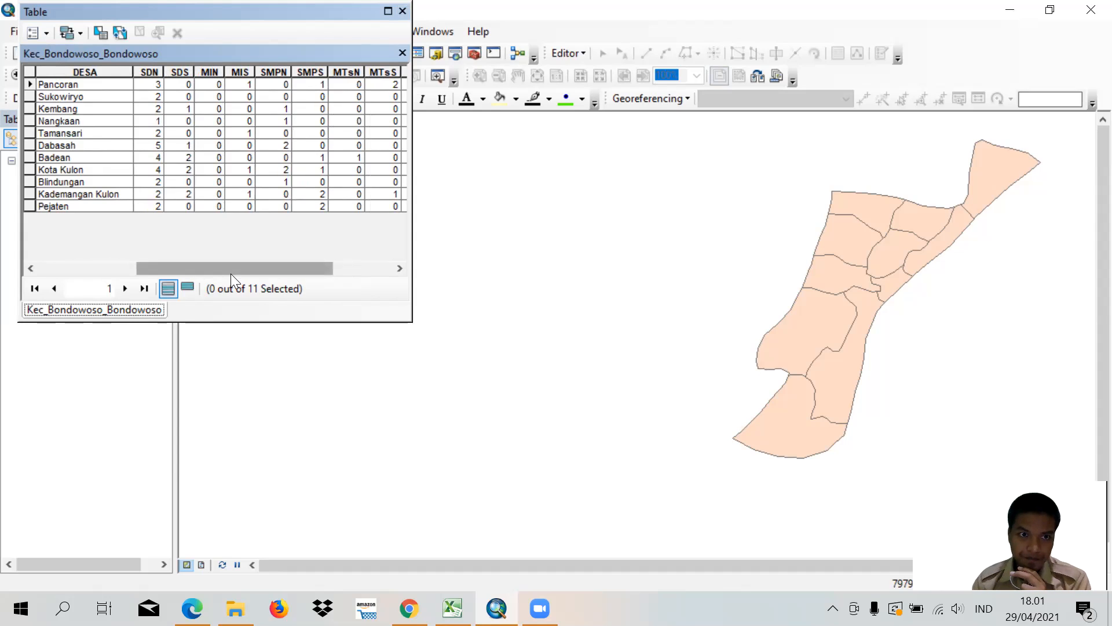
pyautogui.moveTo(227, 270); pyautogui.dragTo(185, 269)
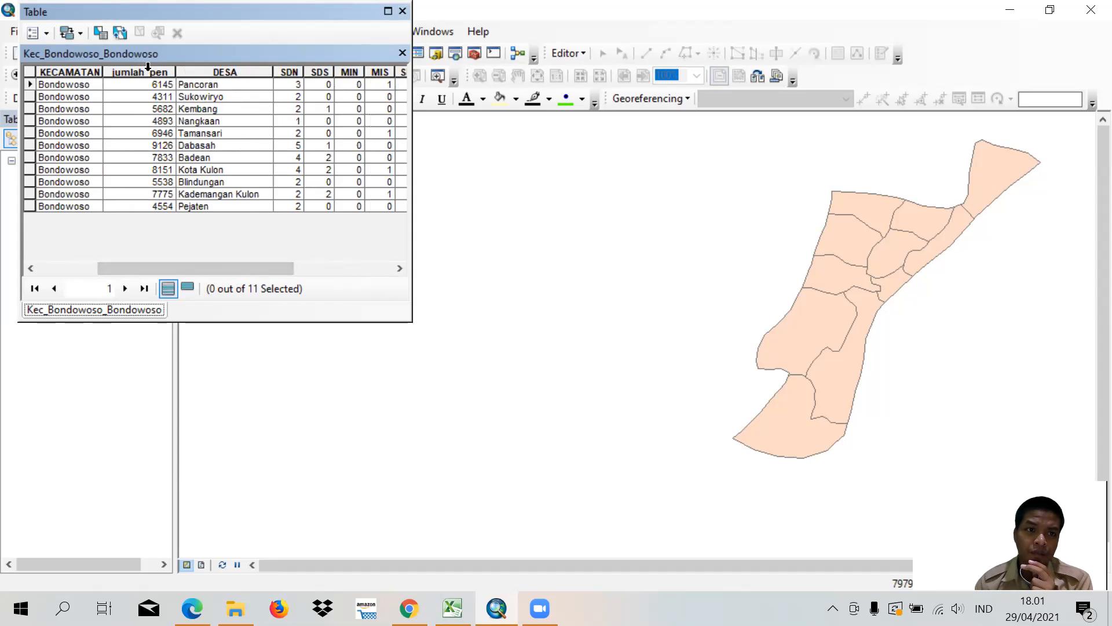
pyautogui.click(399, 15)
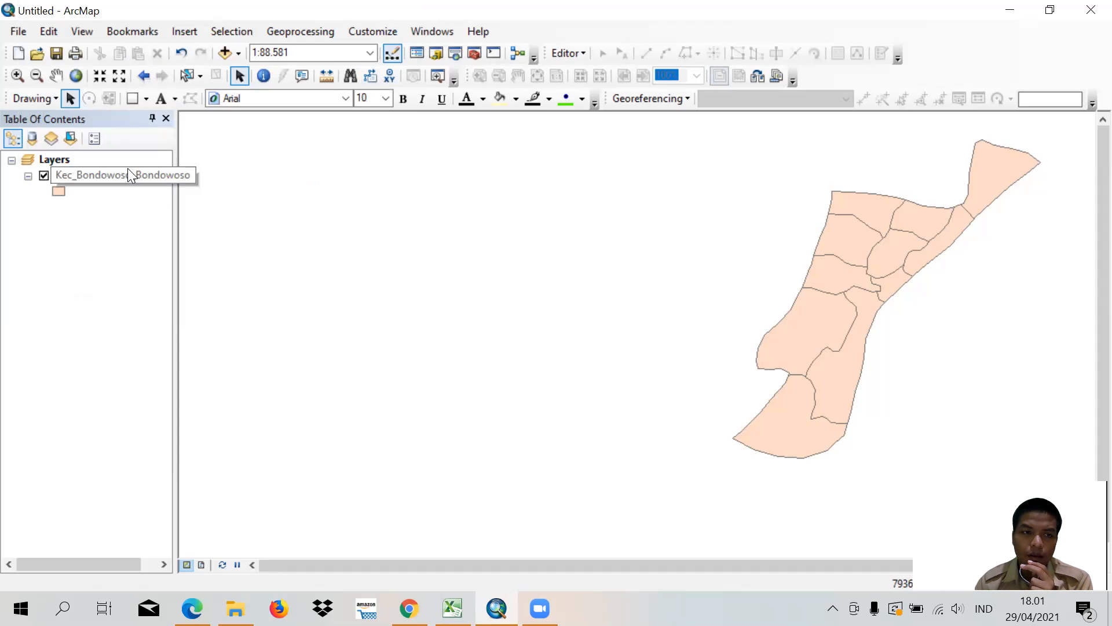
# Step: Start exporting all features of the Kec_Bondowoso_Bondowoso layer, using the coordinate system of the layer's source data
pyautogui.rightClick(140, 178)
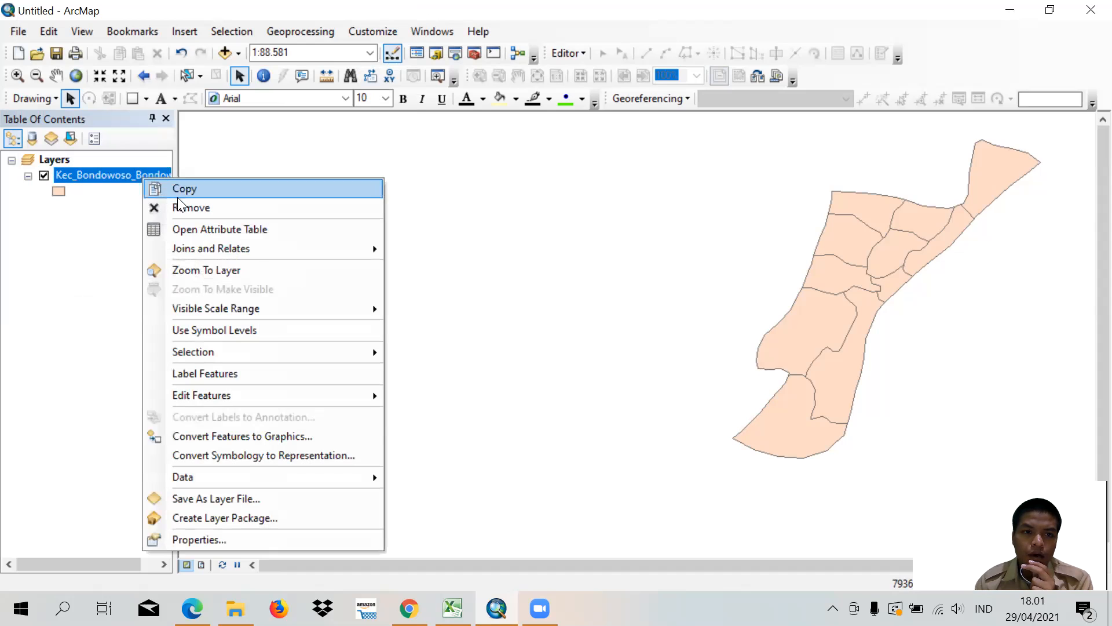
pyautogui.moveTo(253, 262)
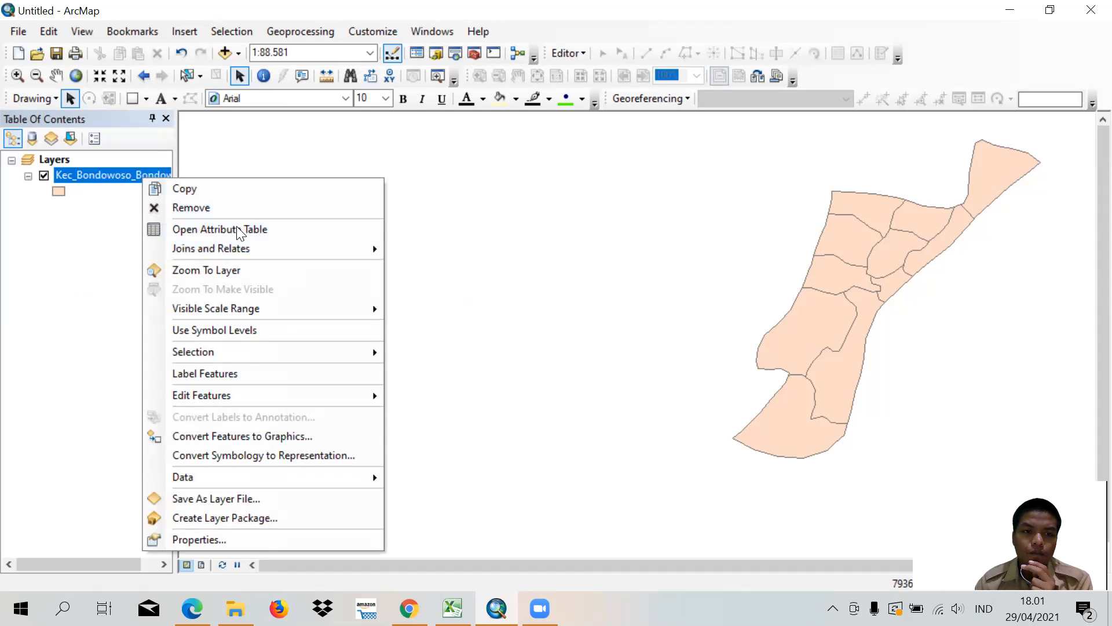
pyautogui.moveTo(247, 485)
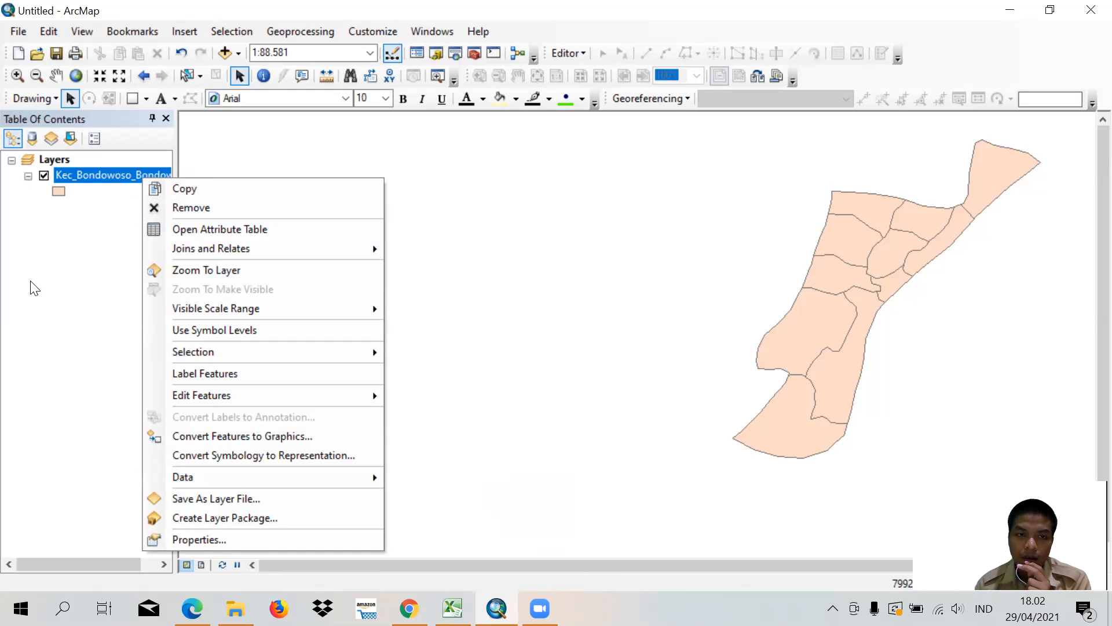
pyautogui.moveTo(184, 484)
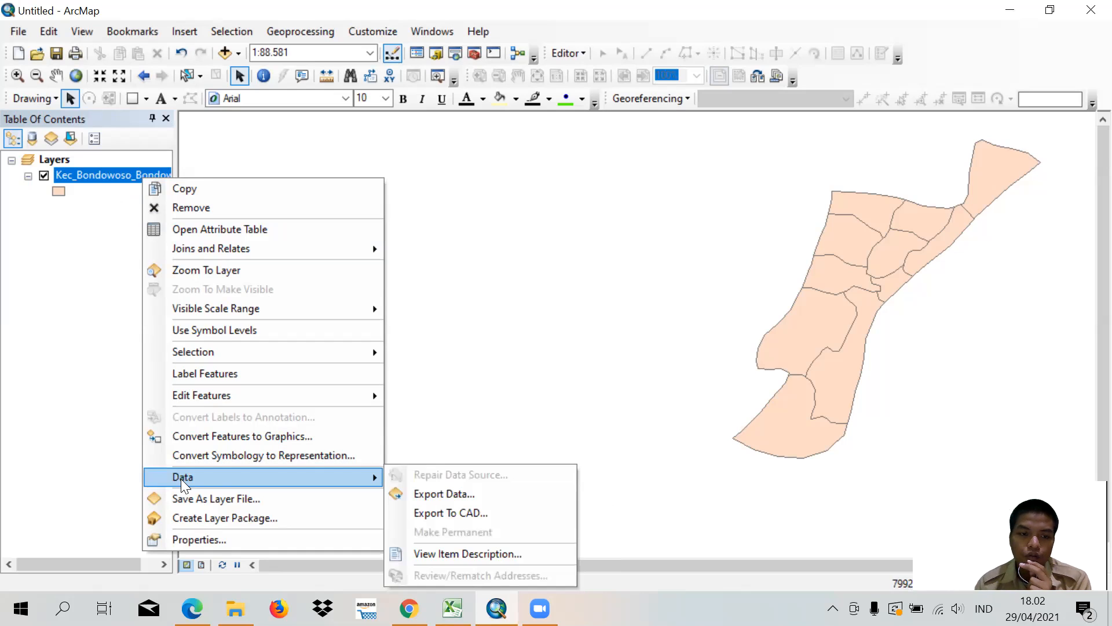
pyautogui.click(435, 493)
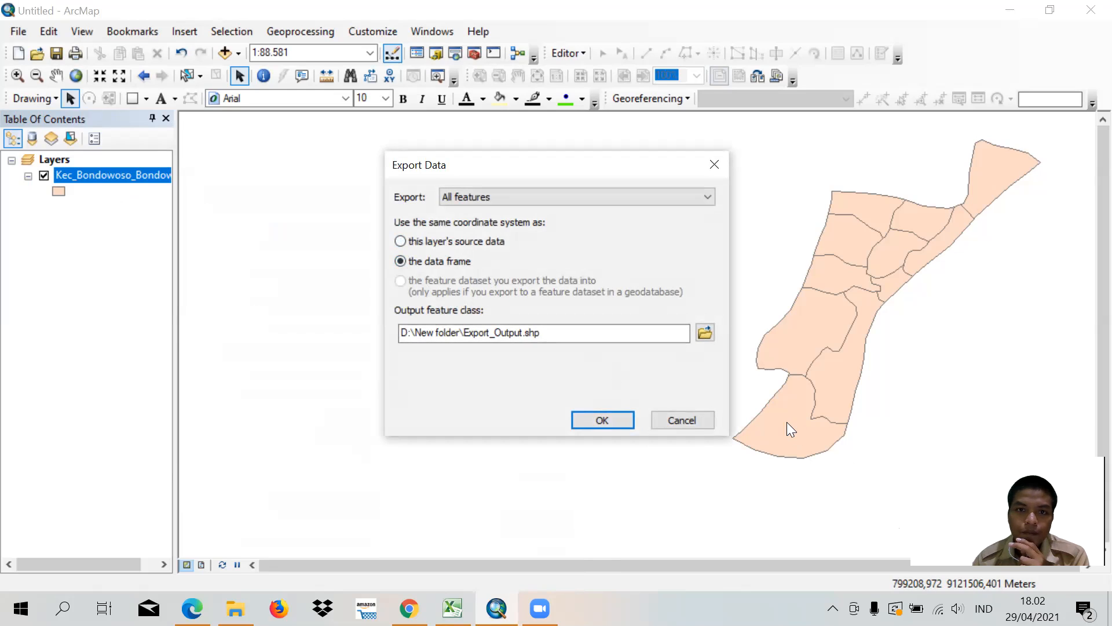
pyautogui.click(402, 240)
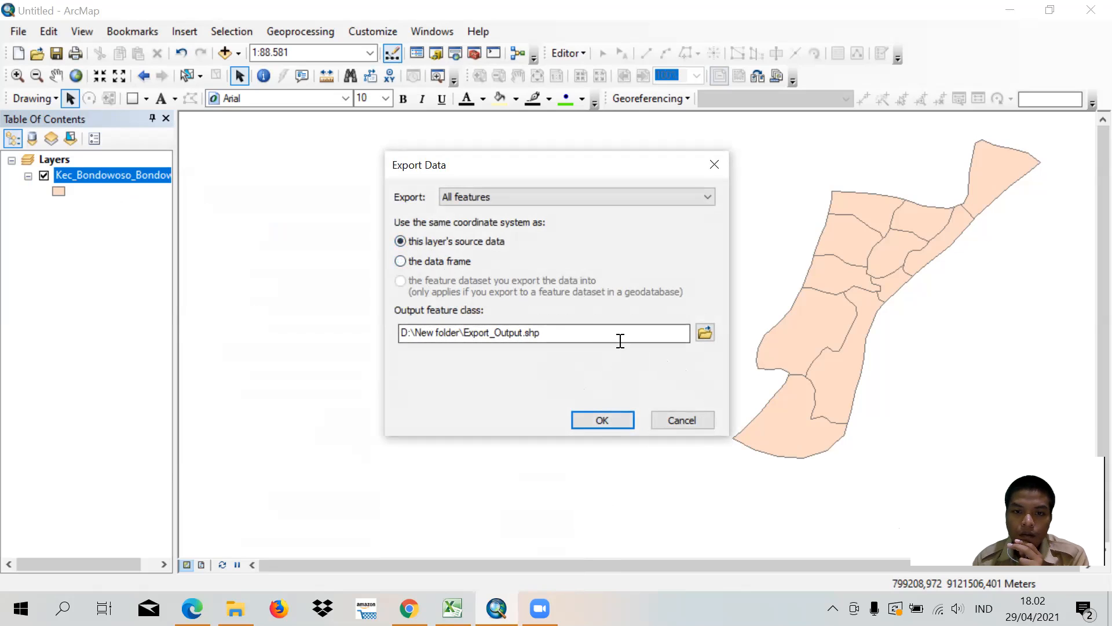
# Step: Browse for the output feature class location and select the C:\DATA TABEL folder connection
pyautogui.click(705, 333)
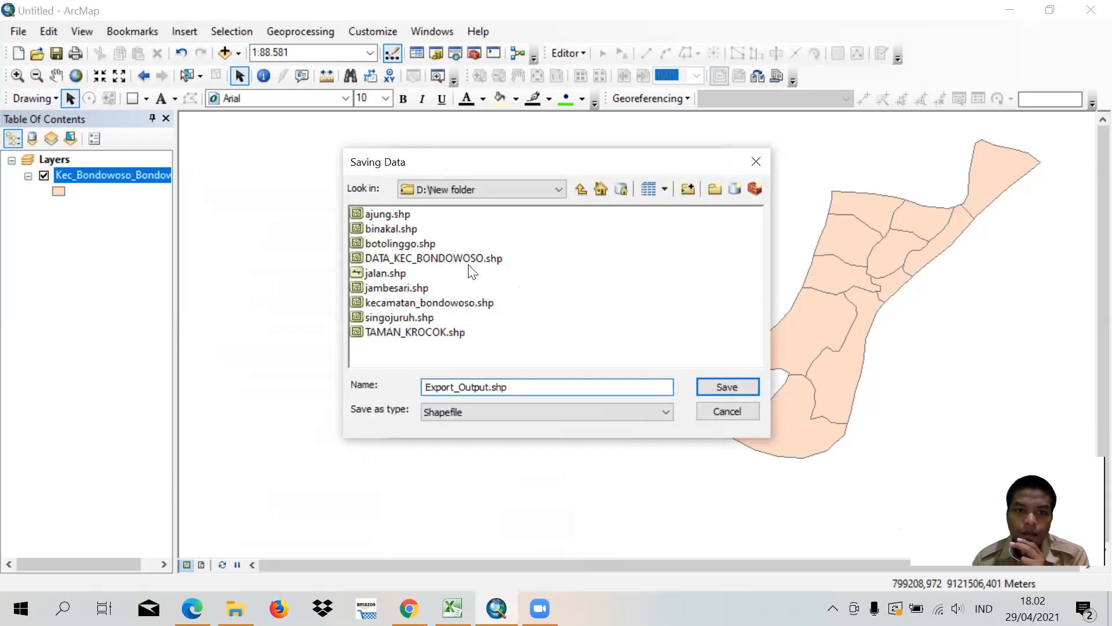
pyautogui.click(580, 189)
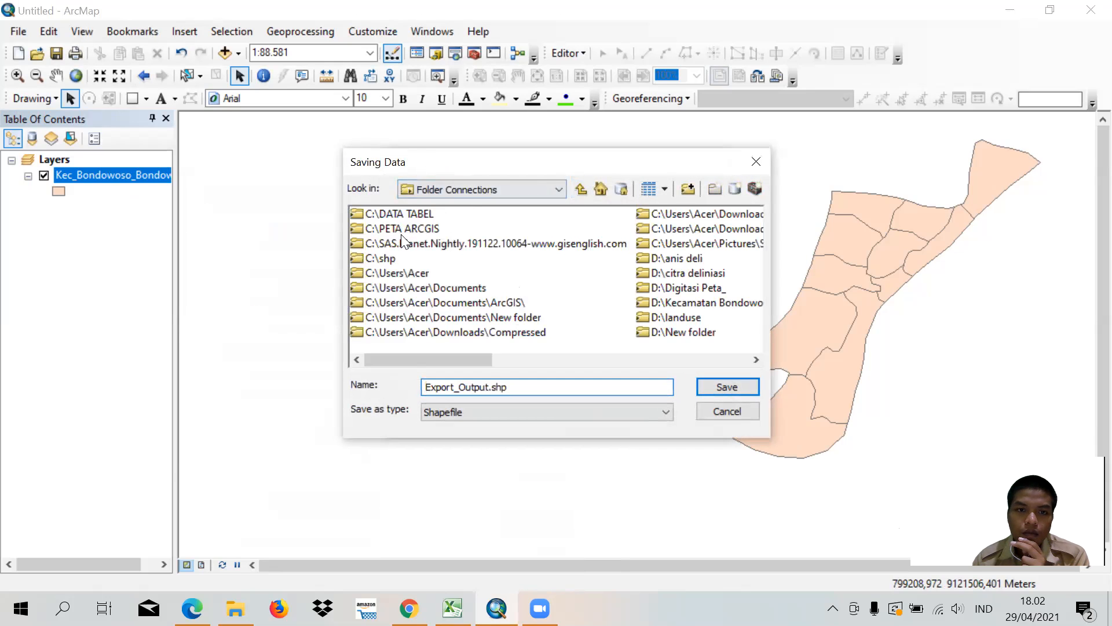
pyautogui.click(397, 215)
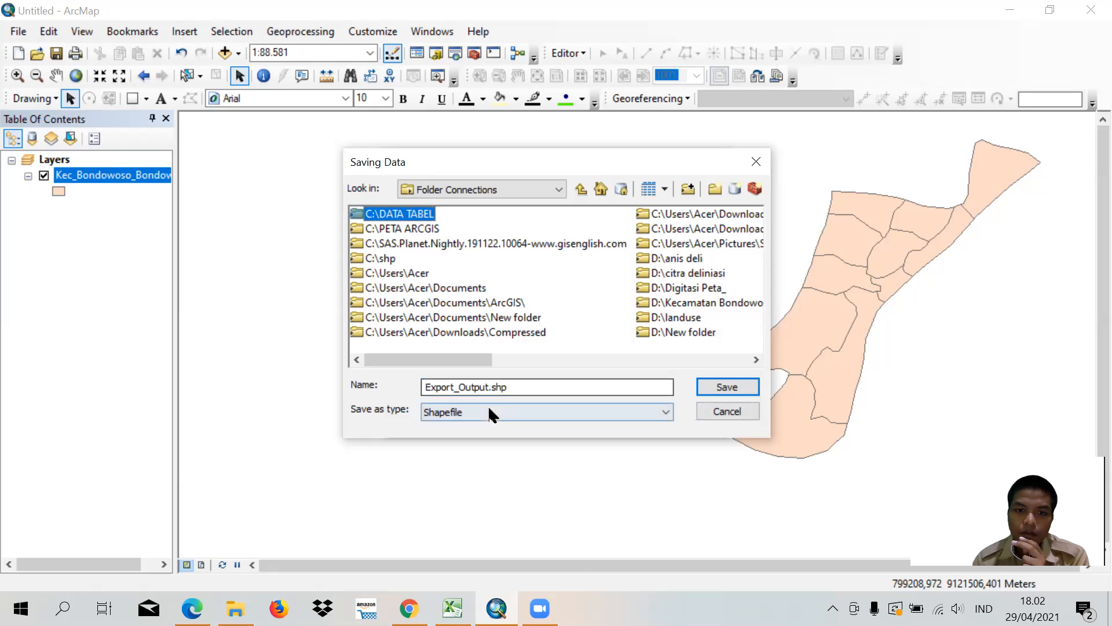
# Step: Try to save the output shapefile under the name DATA KECAMATAN BONDOWOSO.shp
pyautogui.click(489, 386)
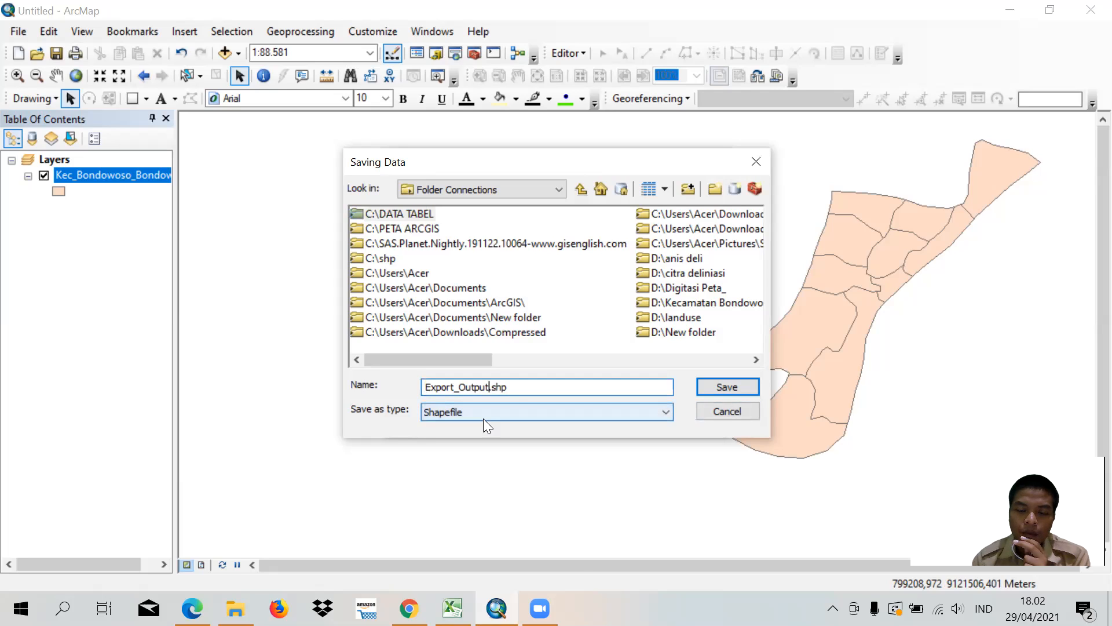
pyautogui.press('BackSpace')
pyautogui.press('BackSpace')
pyautogui.press('BackSpace')
pyautogui.press('BackSpace')
pyautogui.press('BackSpace')
pyautogui.press('BackSpace')
pyautogui.press('BackSpace')
pyautogui.press('BackSpace')
pyautogui.press('BackSpace')
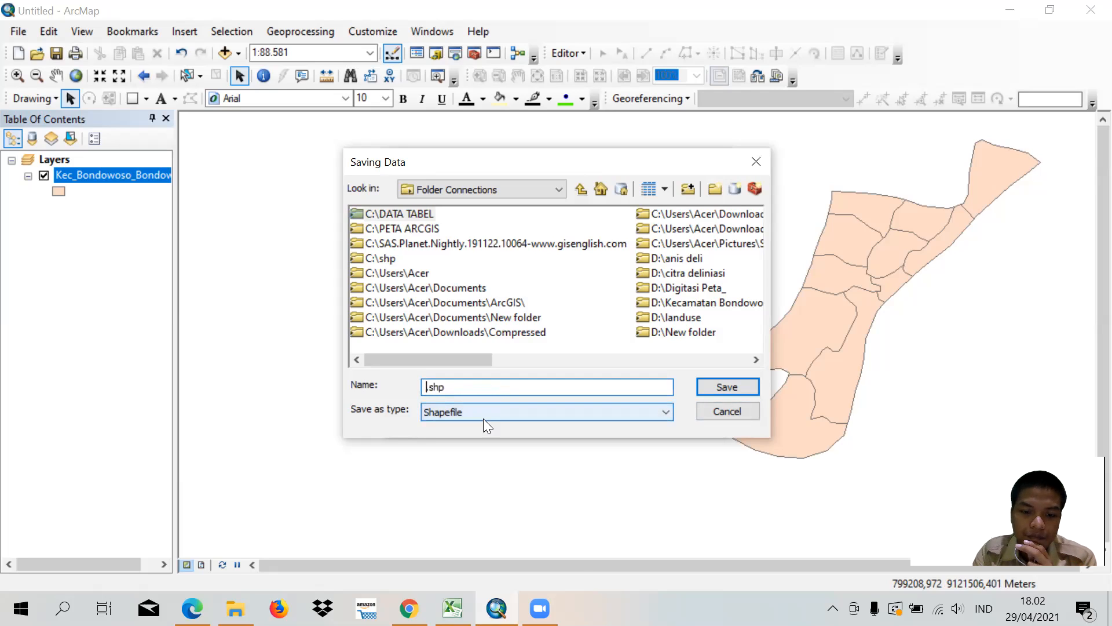
pyautogui.press('capslock')
pyautogui.write('DAT')
pyautogui.write('A KEC')
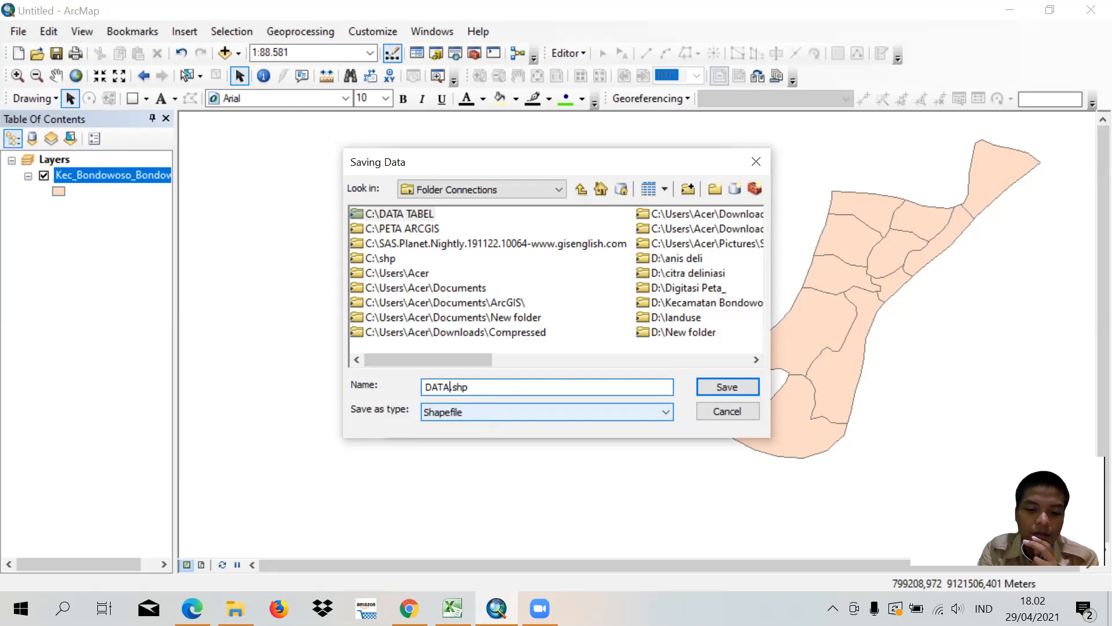
pyautogui.write('AM')
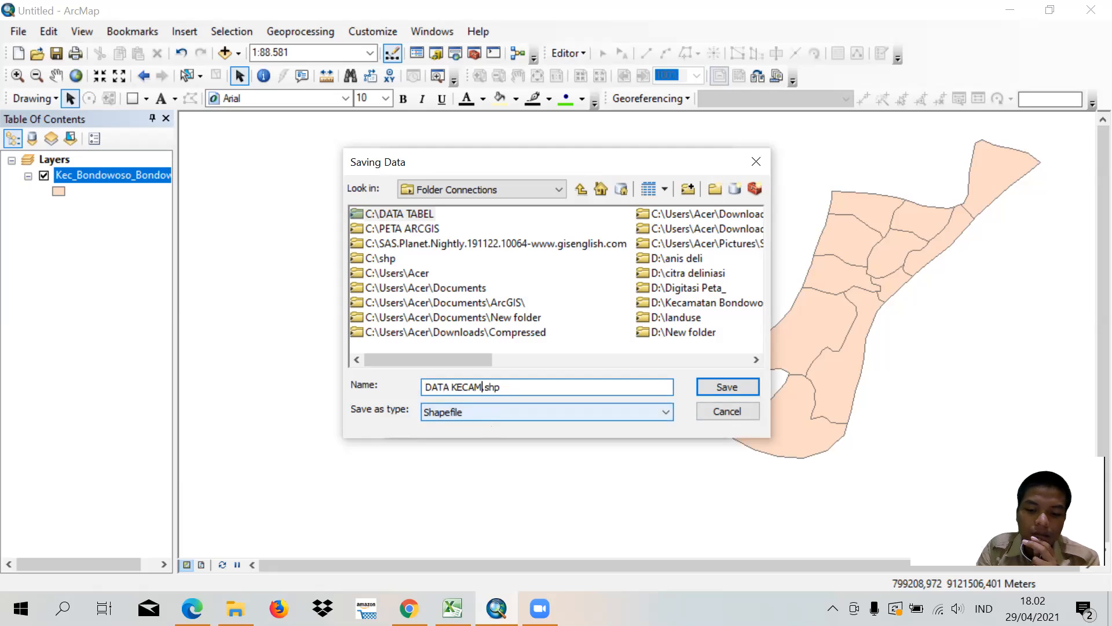
pyautogui.write('AT')
pyautogui.write('AN BOND')
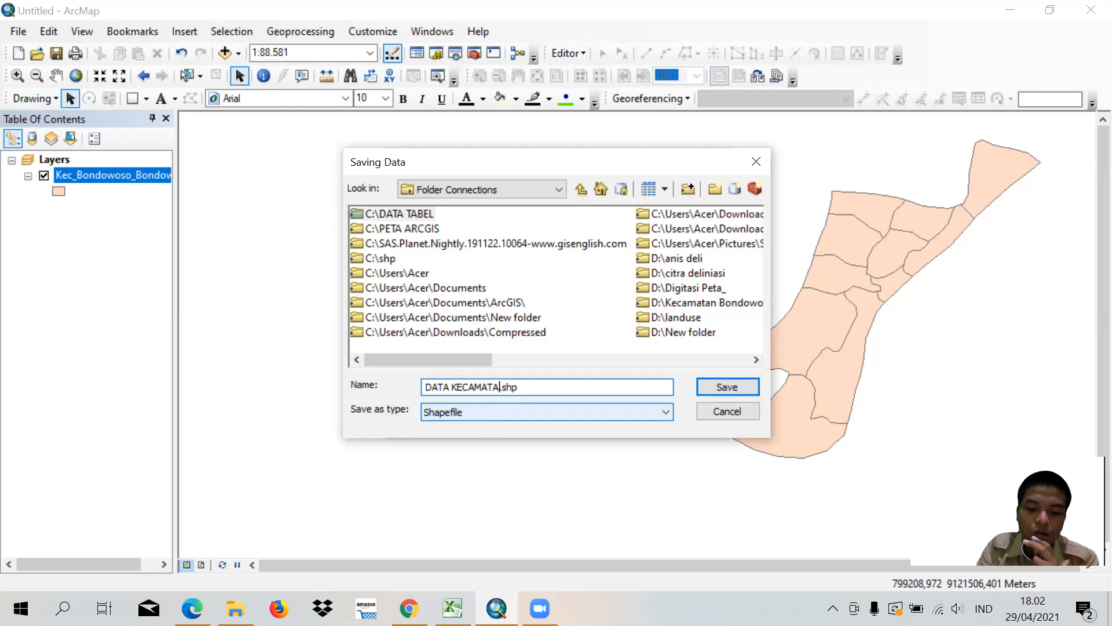
pyautogui.write('OWOSO')
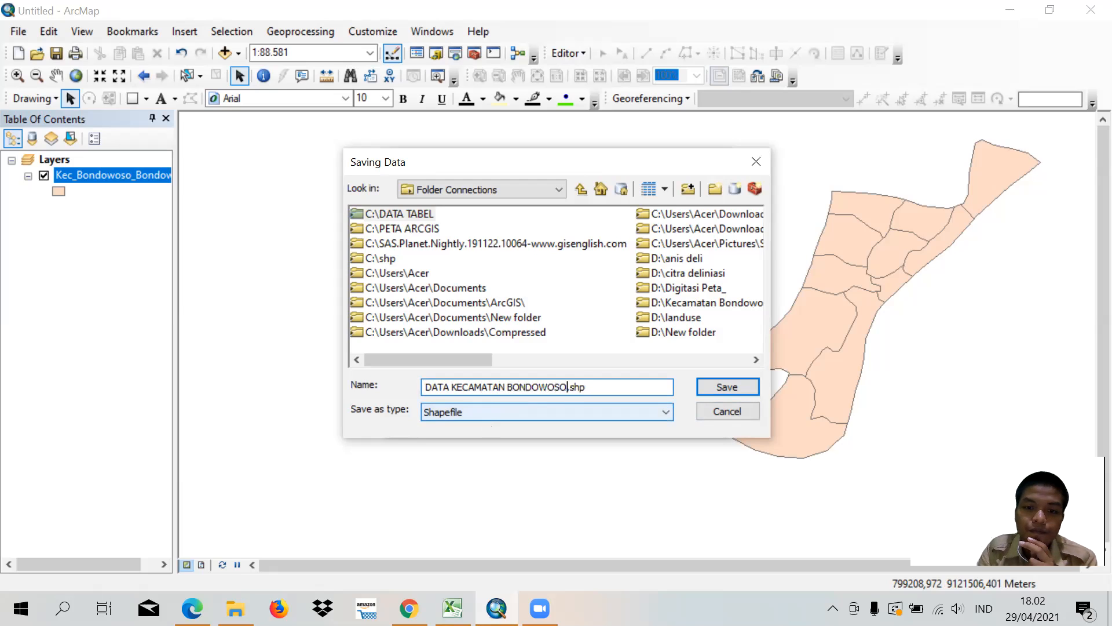
pyautogui.click(711, 385)
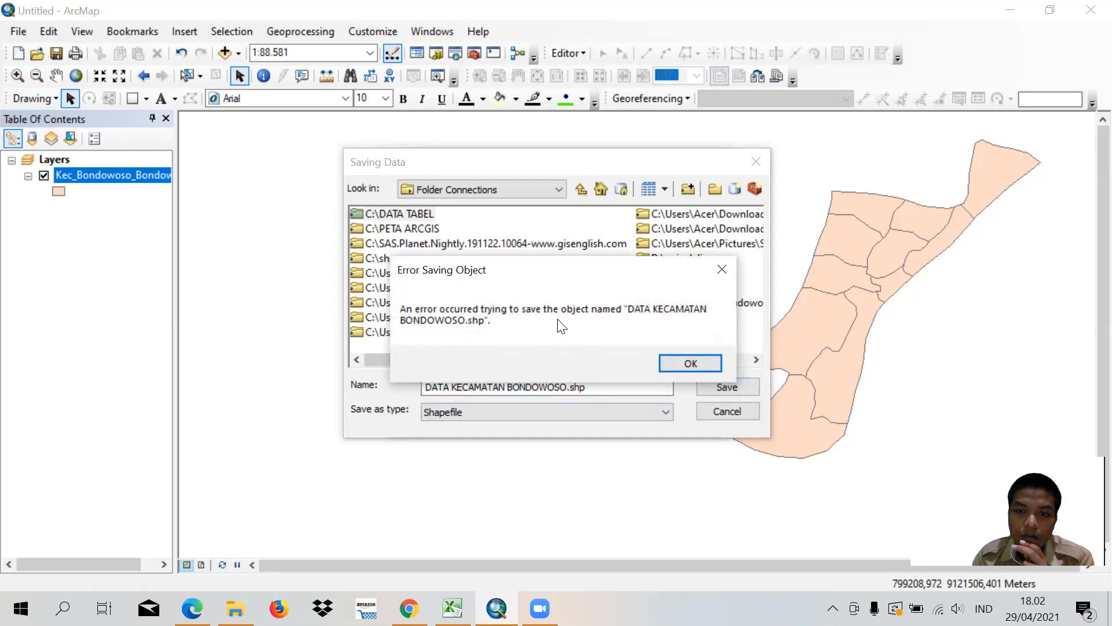
pyautogui.click(691, 363)
# Step: Shorten the output shapefile's name to DATA KEC BONDOWOSO.shp and try to save it
pyautogui.click(523, 385)
pyautogui.click(504, 385)
pyautogui.press('BackSpace')
pyautogui.press('BackSpace')
pyautogui.press('BackSpace')
pyautogui.press('BackSpace')
pyautogui.press('BackSpace')
pyautogui.press('BackSpace')
pyautogui.press('BackSpace')
pyautogui.click(714, 384)
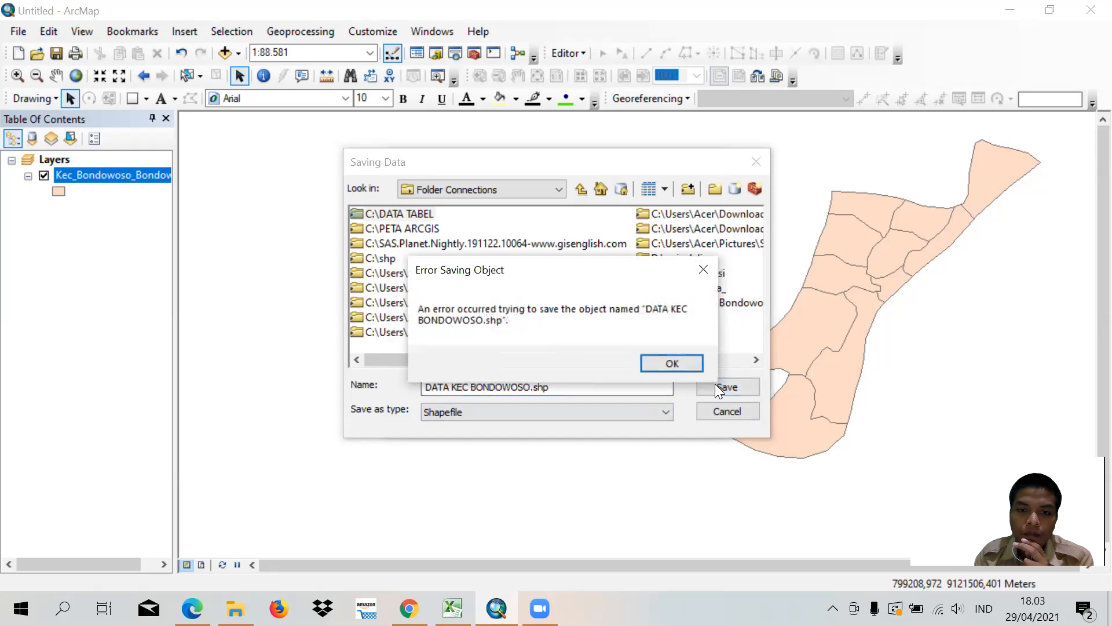
pyautogui.click(666, 360)
# Step: Reduce the output shapefile's name to BONDOWOSO.shp and try to save it
pyautogui.click(455, 392)
pyautogui.press('BackSpace')
pyautogui.press('BackSpace')
pyautogui.press('BackSpace')
pyautogui.press('BackSpace')
pyautogui.press('BackSpace')
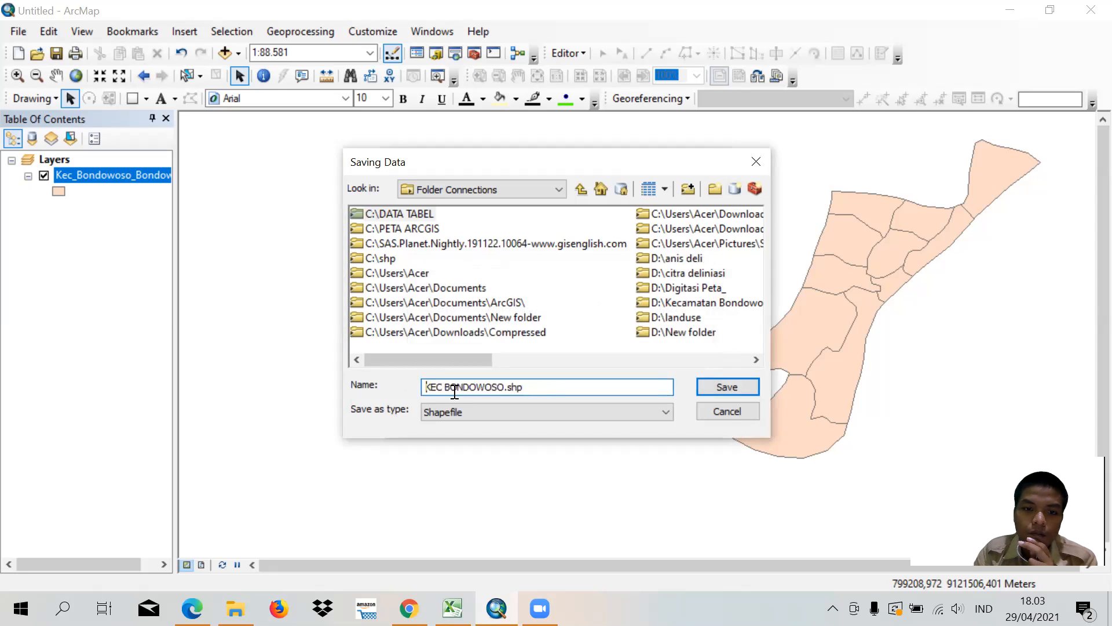
pyautogui.click(447, 390)
pyautogui.press('BackSpace')
pyautogui.press('BackSpace')
pyautogui.press('BackSpace')
pyautogui.press('BackSpace')
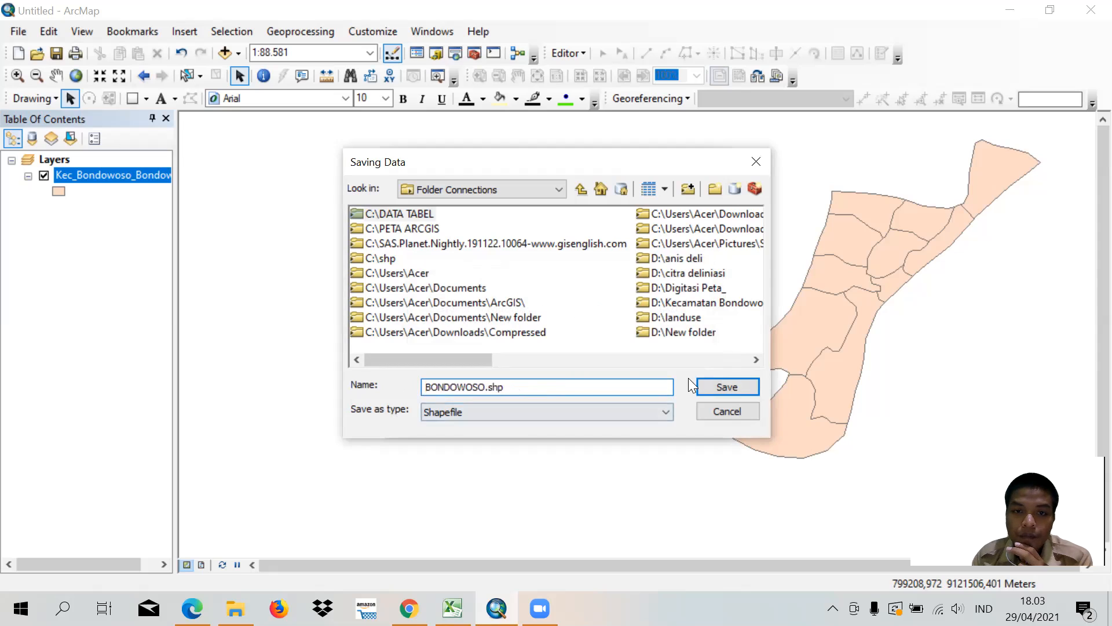
pyautogui.click(710, 380)
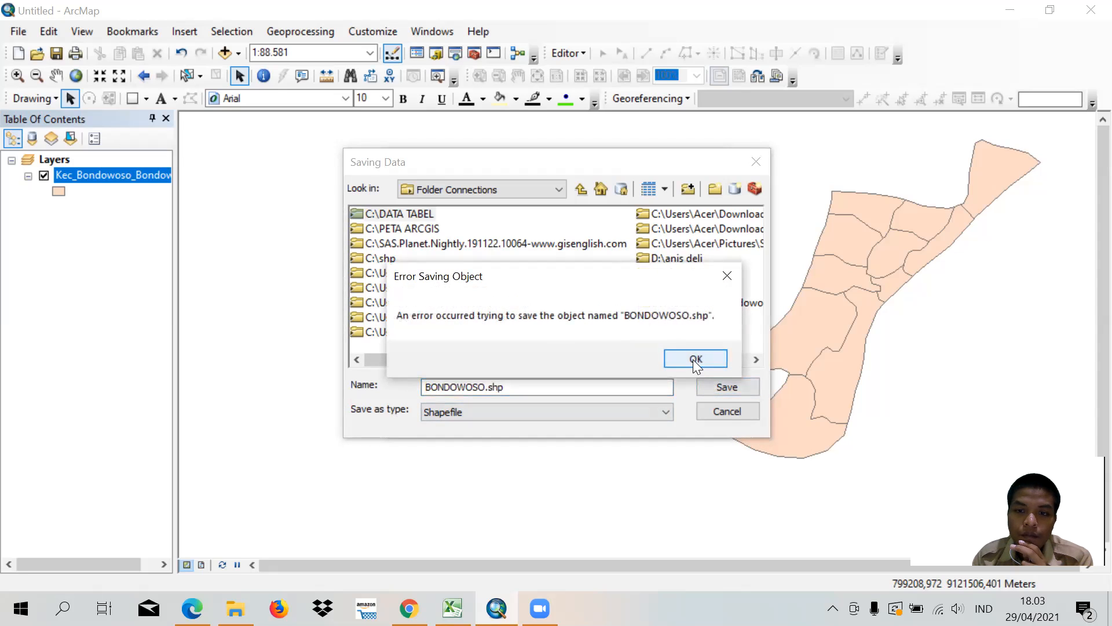
pyautogui.click(694, 359)
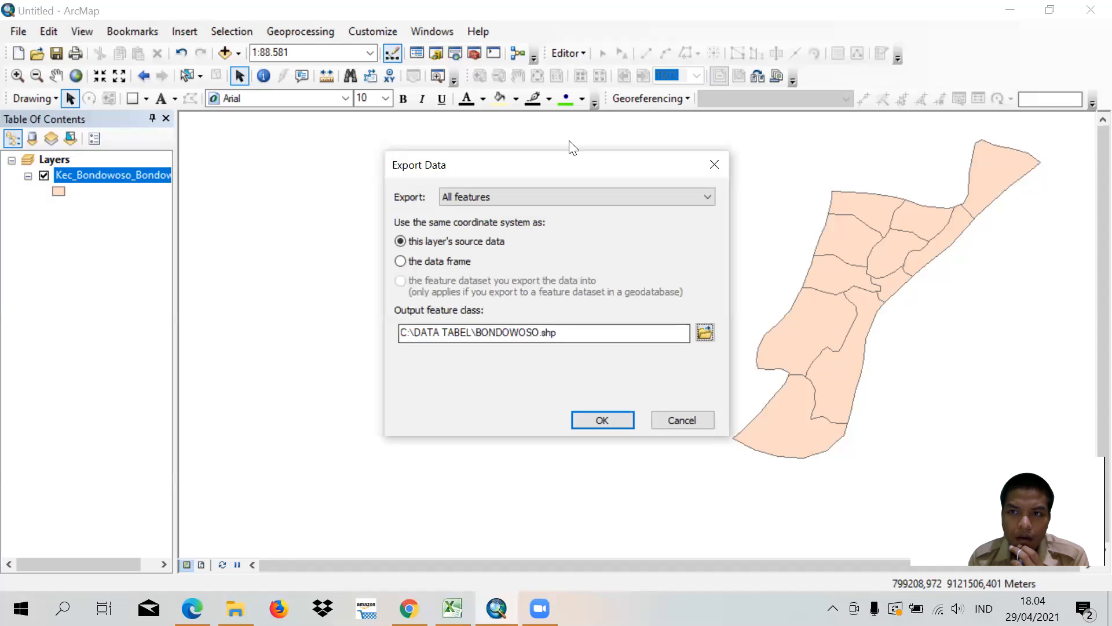
# Step: Export the features to C:\DATA TABEL\BONDOWOSO.shp and add the exported data to the map as a layer
pyautogui.click(616, 416)
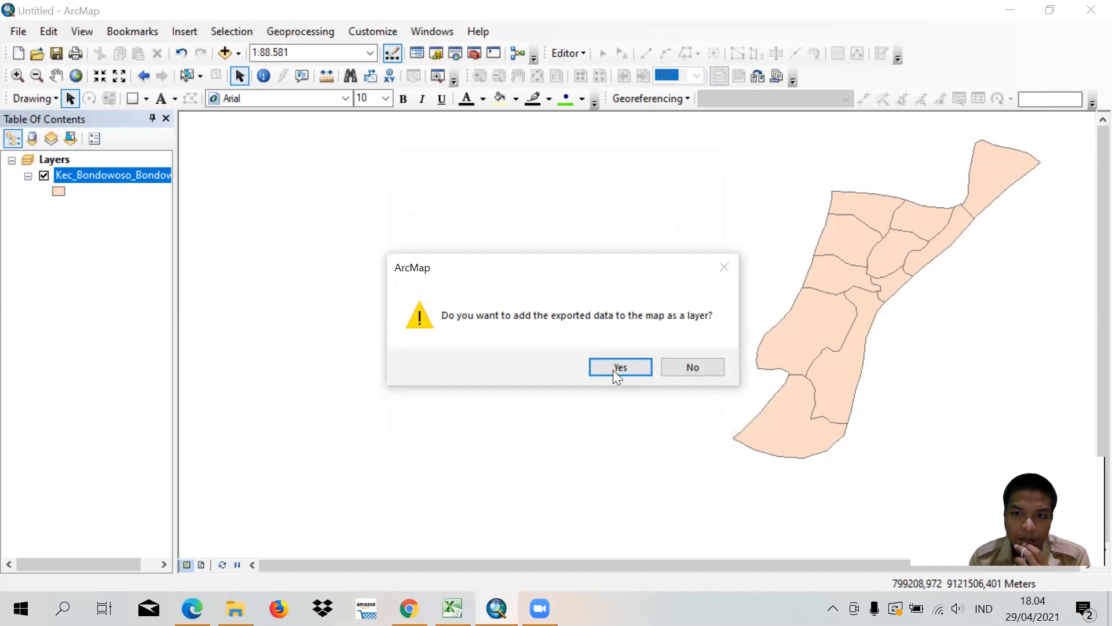
pyautogui.click(614, 369)
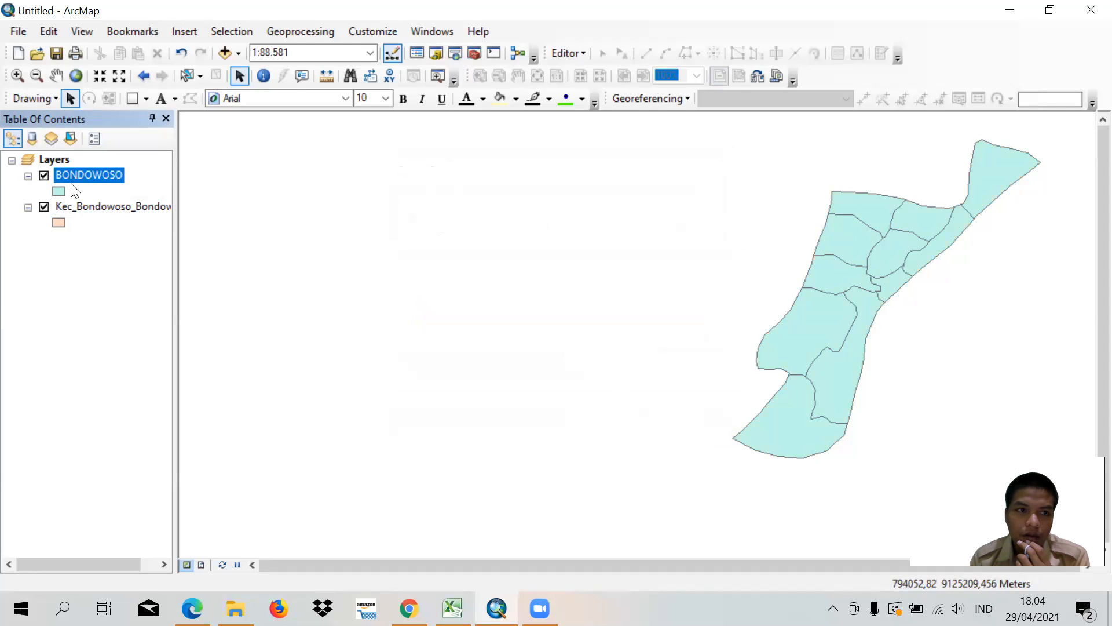
# Step: Examine the population and school columns in the BONDOWOSO layer's attribute table, and close the table
pyautogui.rightClick(81, 173)
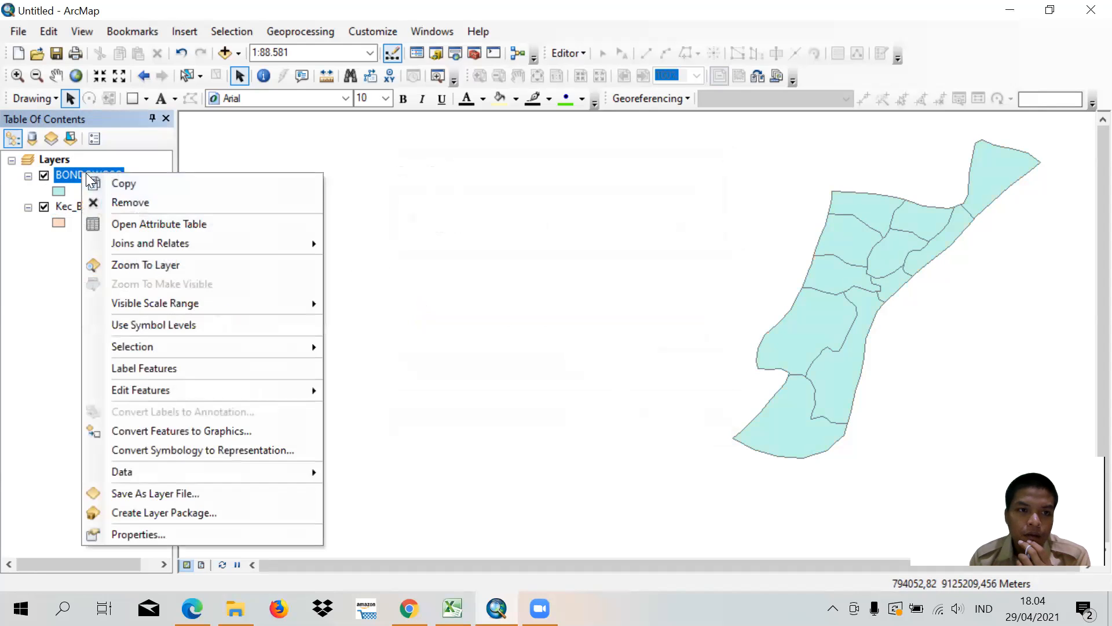
pyautogui.click(137, 218)
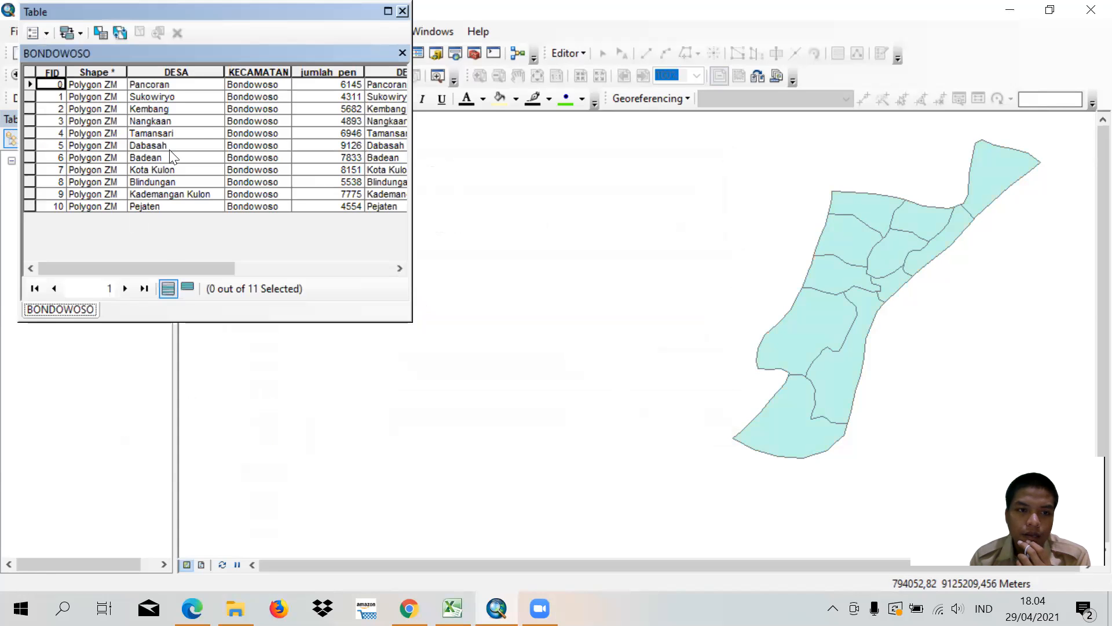
pyautogui.moveTo(170, 267); pyautogui.dragTo(307, 271)
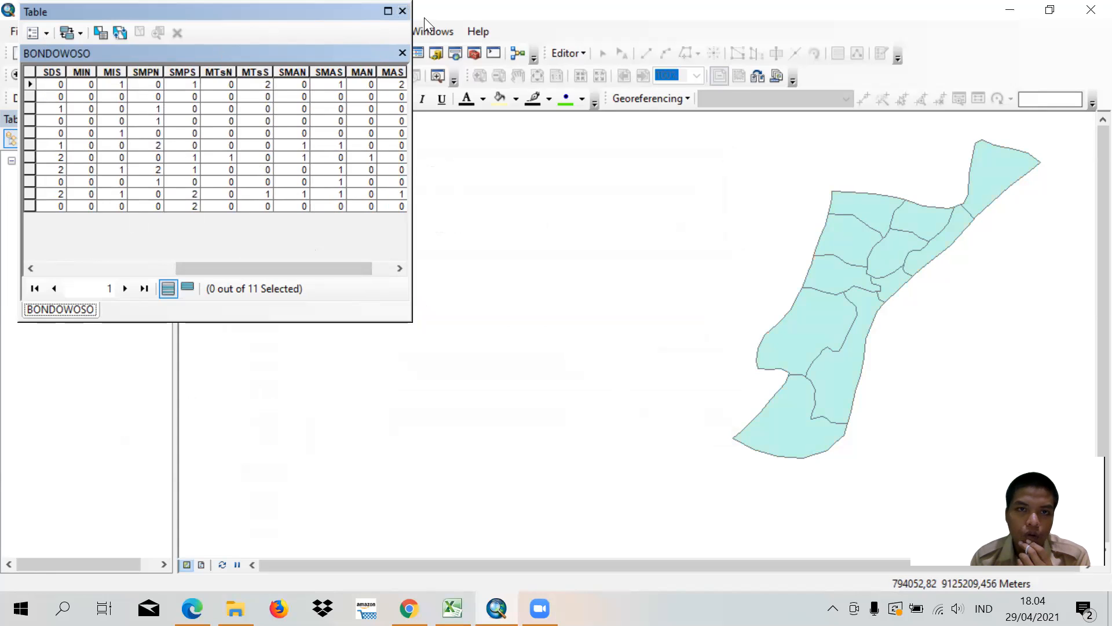
pyautogui.click(402, 11)
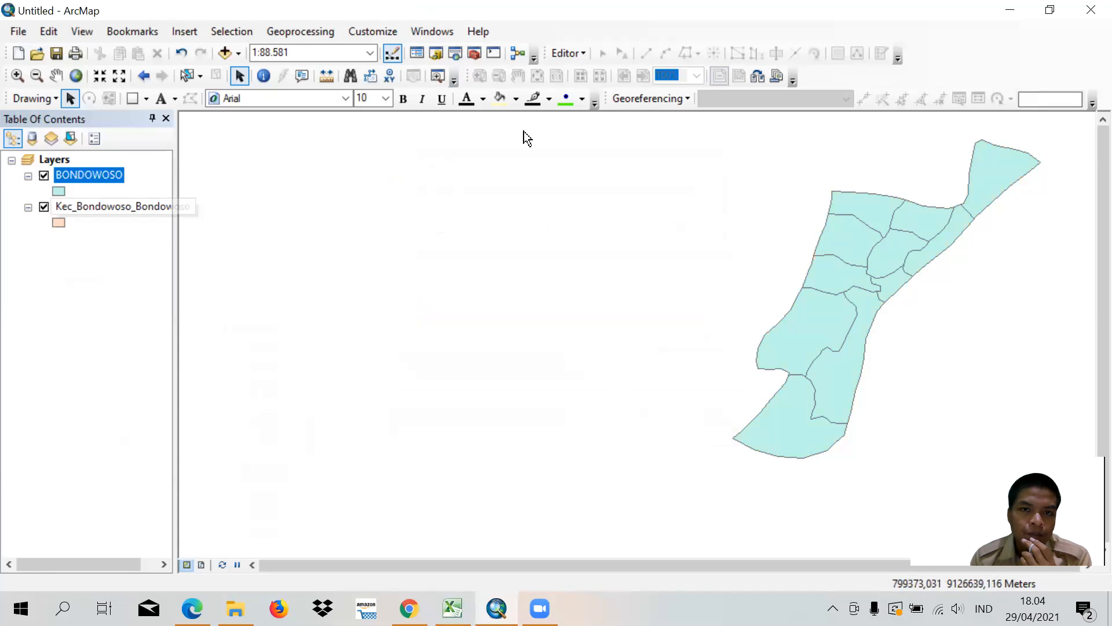